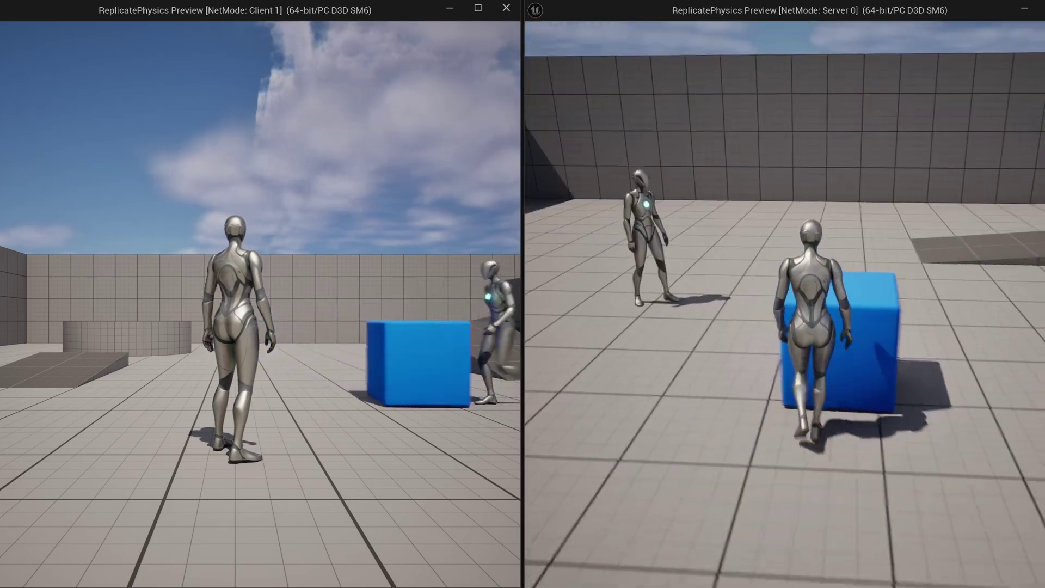
Push the blue cube across the floor with the server character to compare its movement in the client and server previews
{"action": "key", "text": "w"}
{"action": "key", "text": "d"}
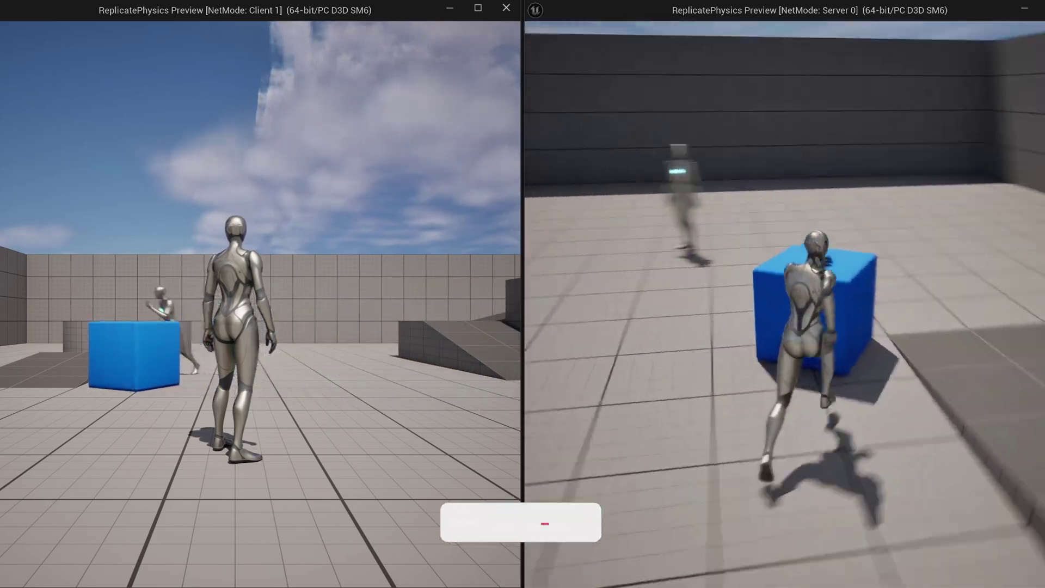
{"action": "key", "text": "w"}
{"action": "key", "text": "d"}
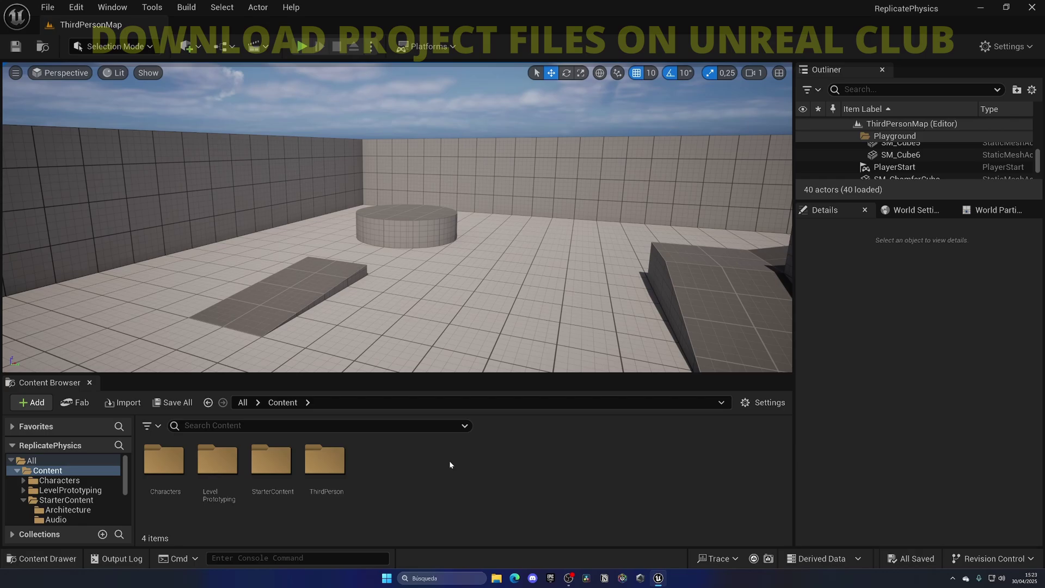
Create an Actor Blueprint class named BP_Physics in the Content folder and open it for editing
{"action": "right_click", "coordinate": [449, 464]}
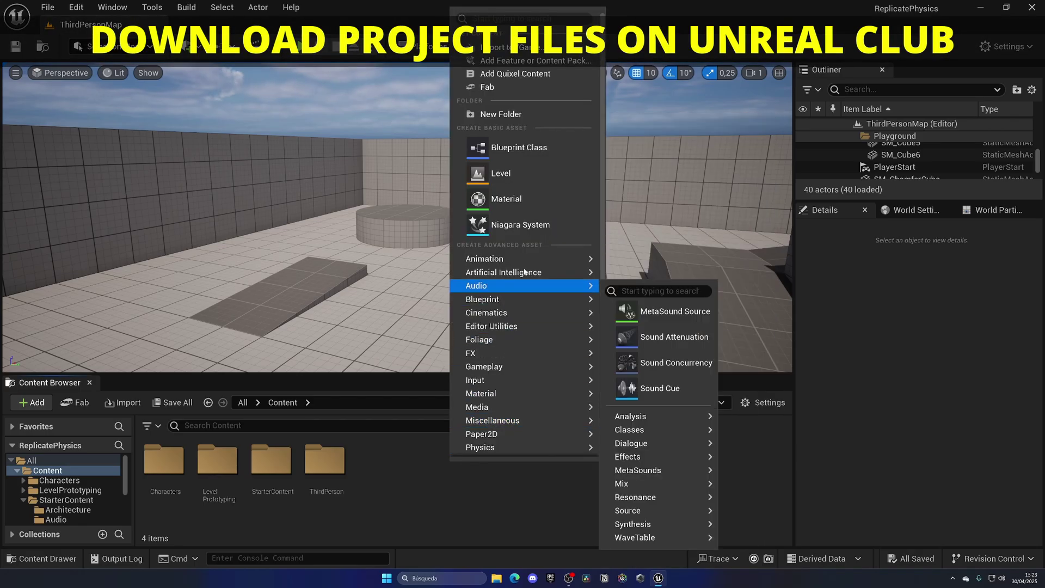
{"action": "left_click", "coordinate": [531, 153]}
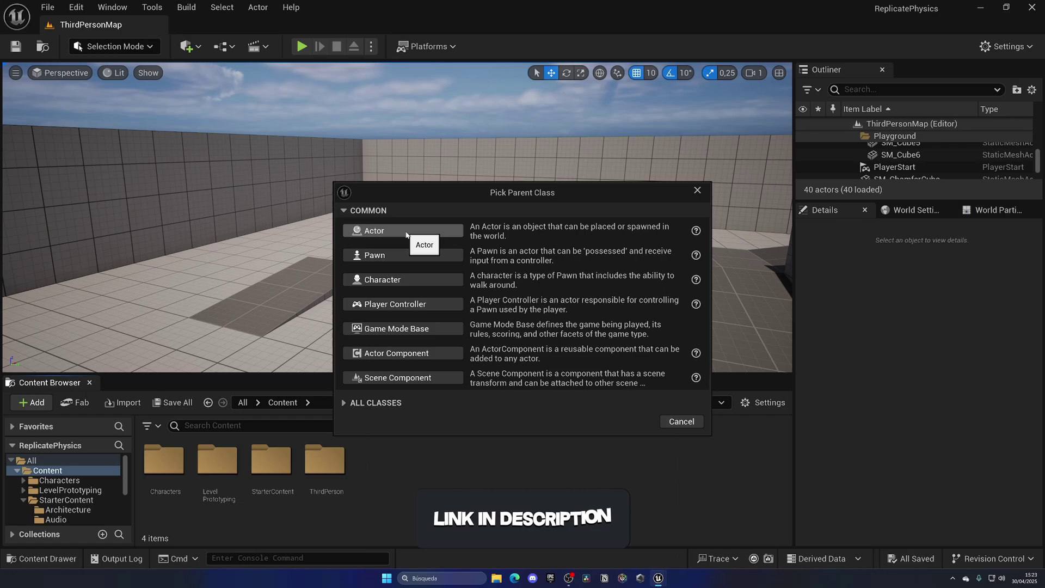
{"action": "left_click", "coordinate": [406, 231]}
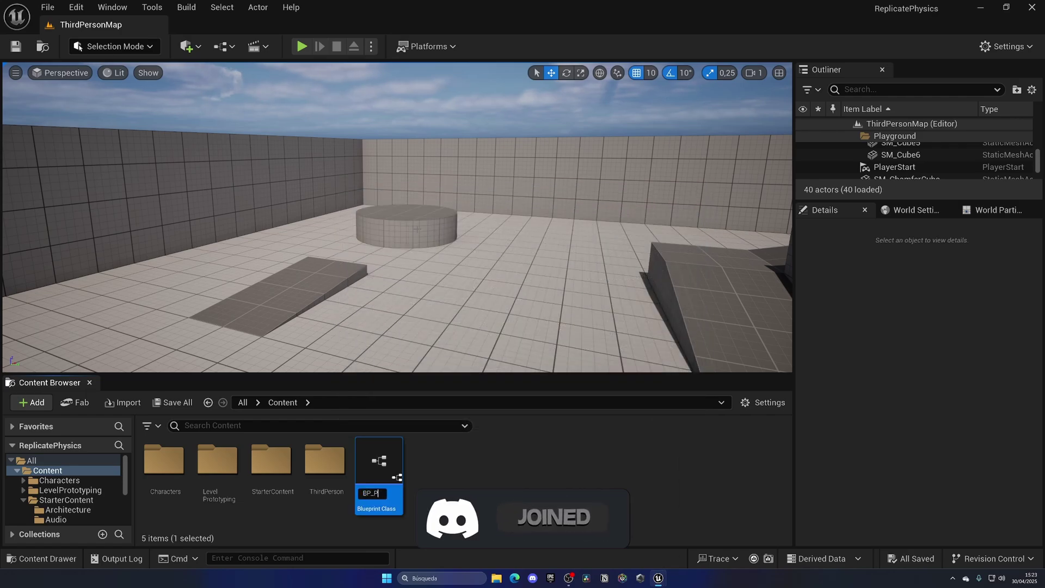
{"action": "key", "text": "Return"}
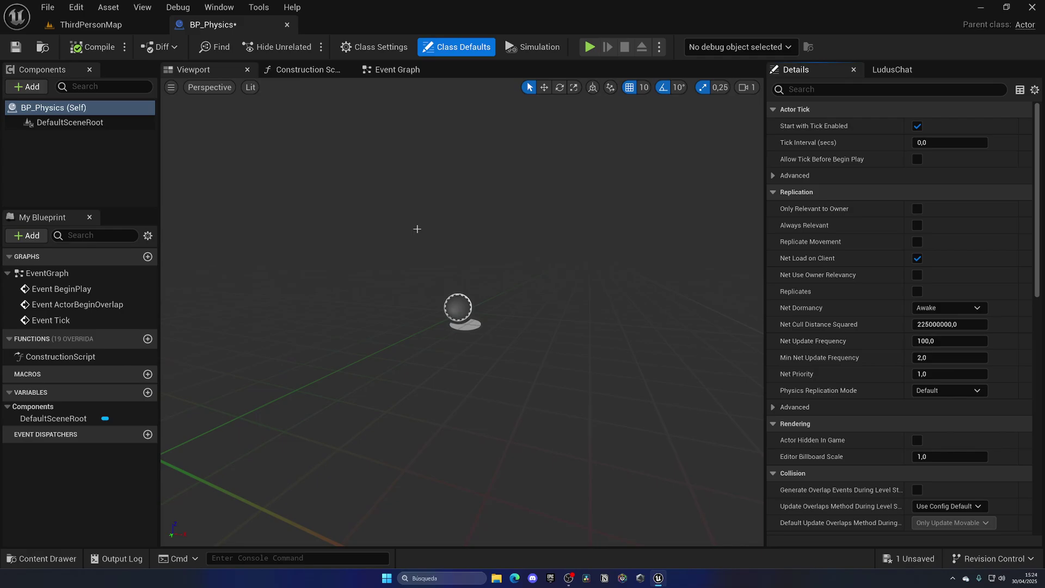
Add a Static Mesh component to BP_Physics and assign the SM_ChamferCube mesh to it
{"action": "left_click", "coordinate": [31, 87]}
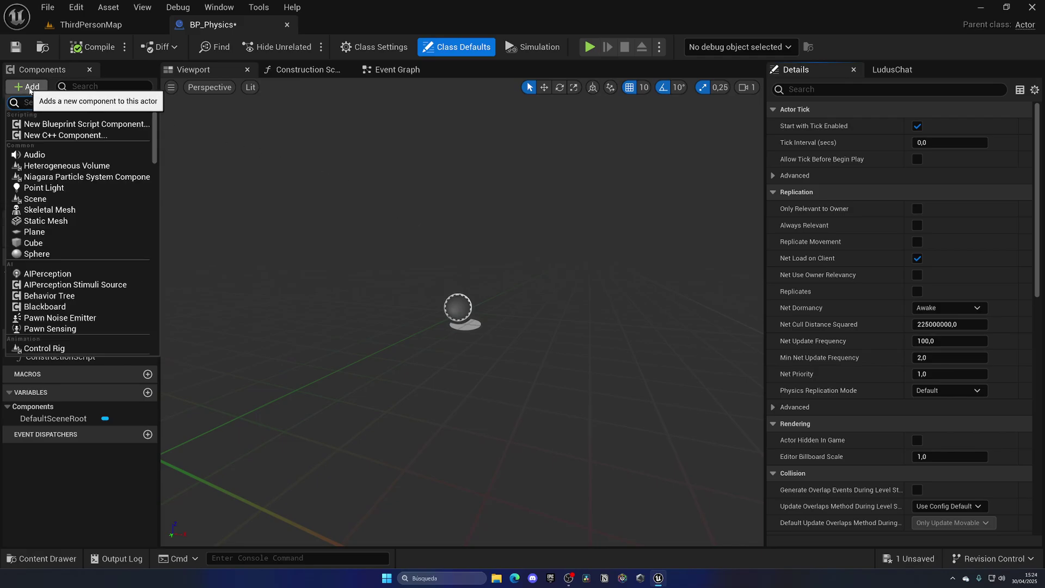
{"action": "left_click", "coordinate": [65, 221]}
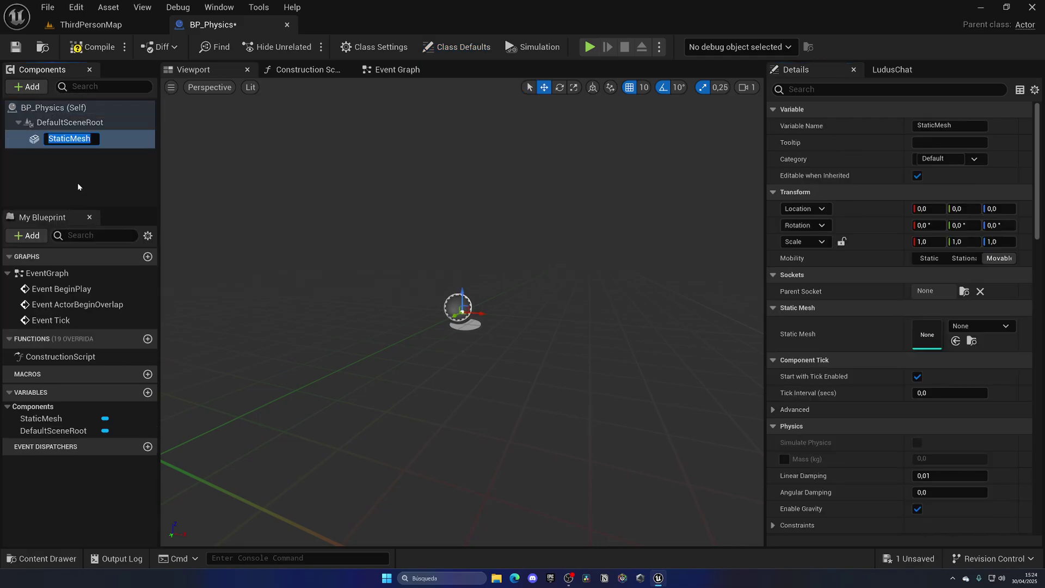
{"action": "left_click", "coordinate": [968, 327]}
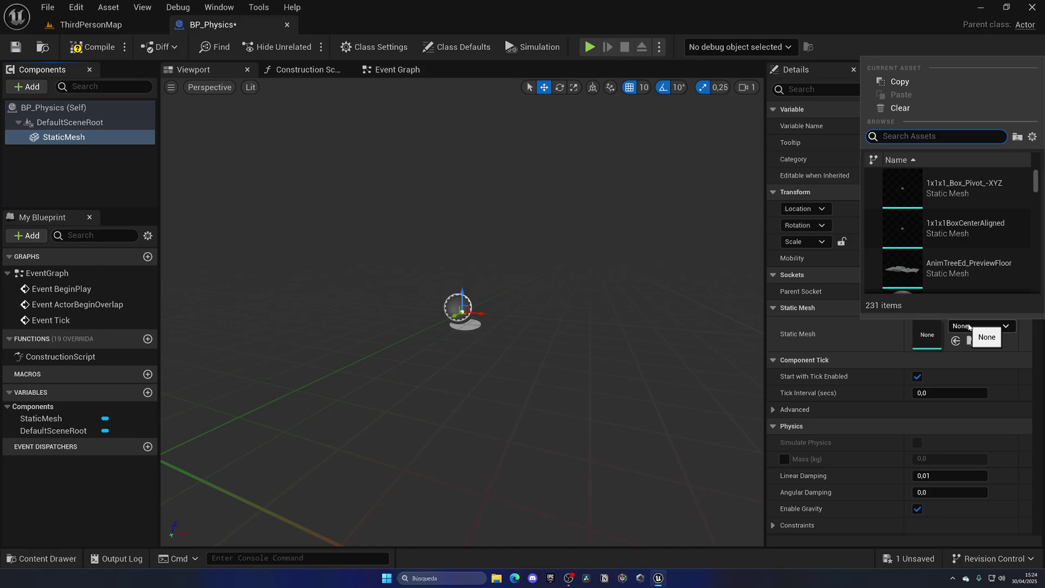
{"action": "type", "text": "cube"}
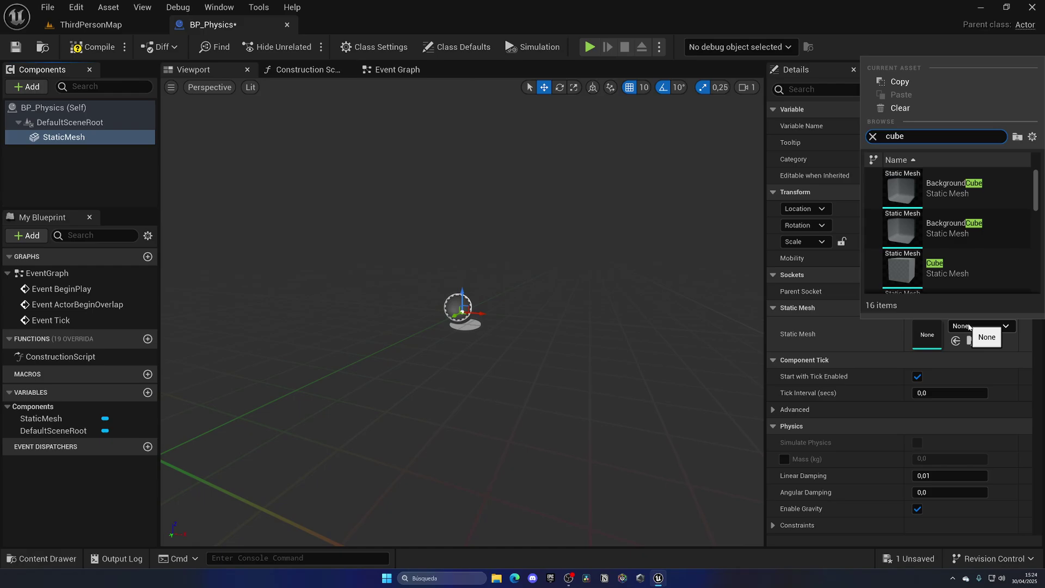
{"action": "scroll", "coordinate": [972, 269], "scroll_direction": "down", "scroll_amount": 5}
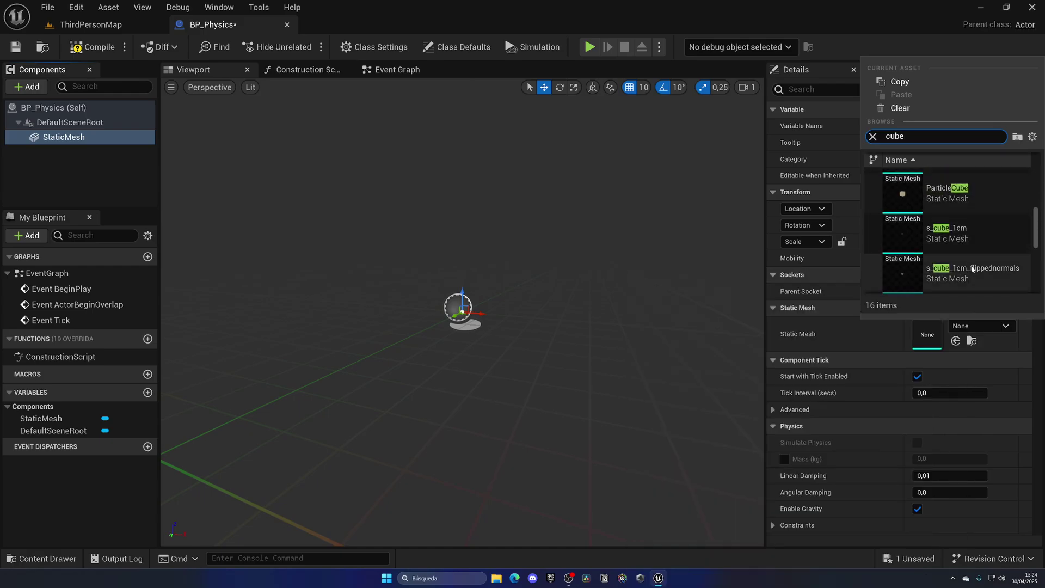
{"action": "scroll", "coordinate": [972, 269], "scroll_direction": "down", "scroll_amount": 2}
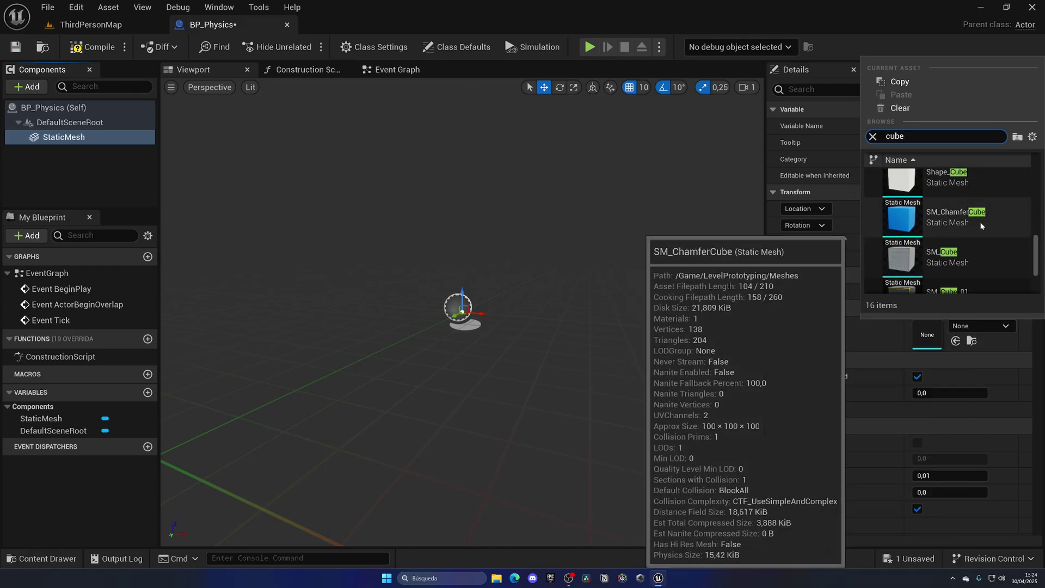
{"action": "left_click", "coordinate": [956, 216]}
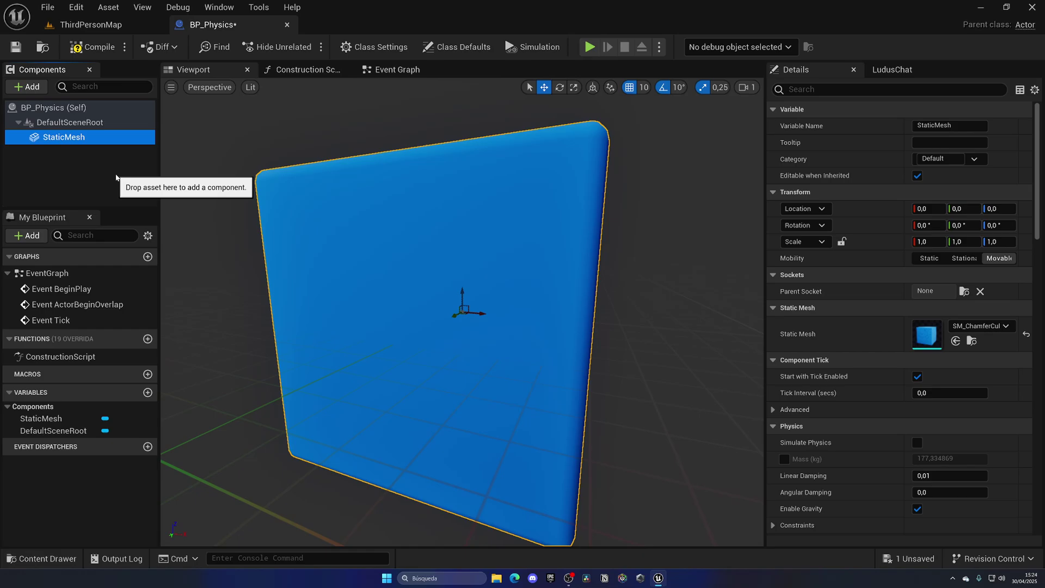
Make the static mesh the root component with Simulate Physics enabled, and save the Blueprint
{"action": "left_click_drag", "start_coordinate": [63, 137], "coordinate": [65, 140]}
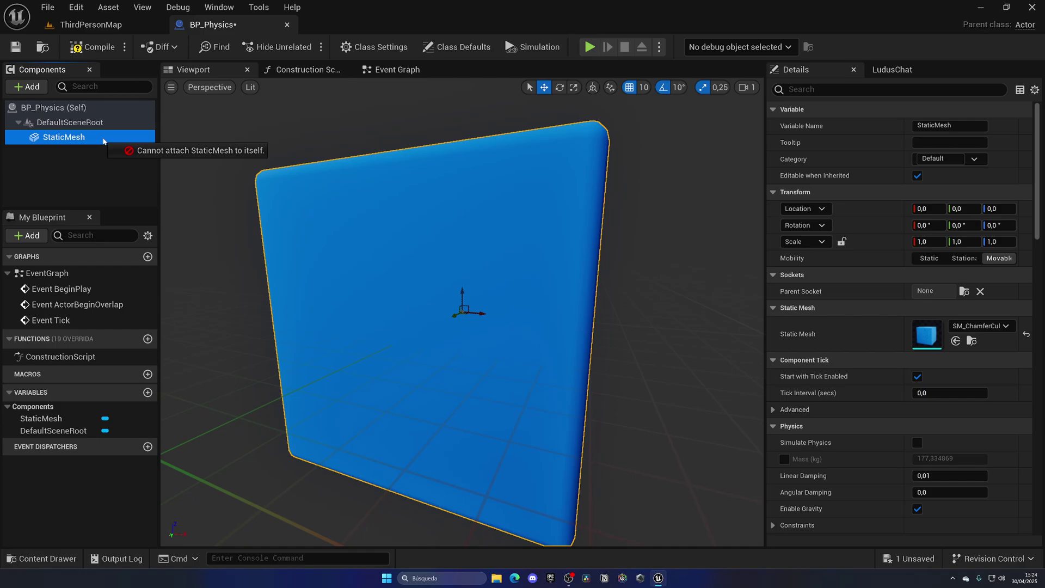
{"action": "left_click_drag", "start_coordinate": [103, 141], "coordinate": [82, 125]}
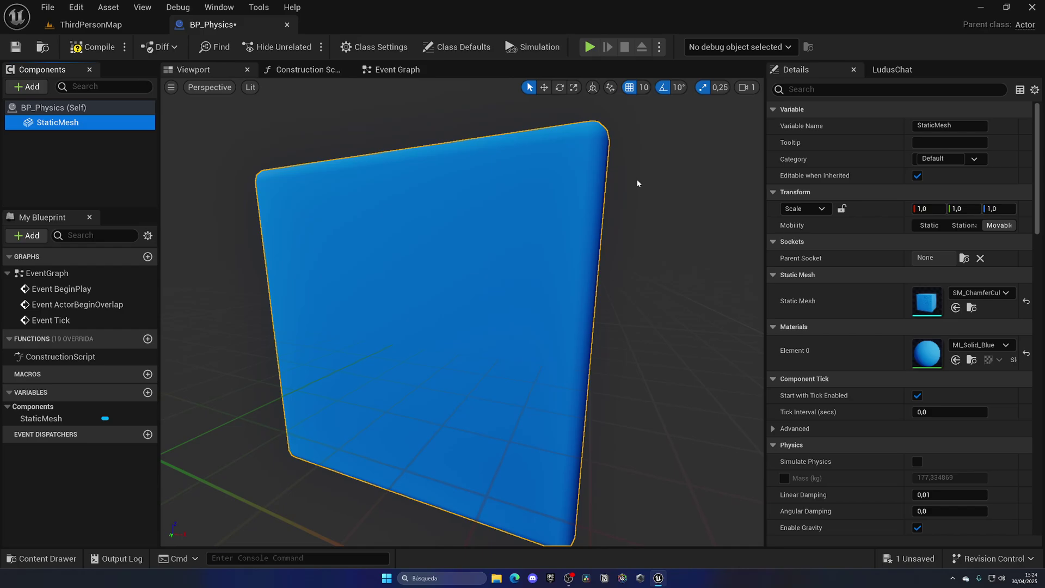
{"action": "scroll", "coordinate": [815, 305], "scroll_direction": "down", "scroll_amount": 5}
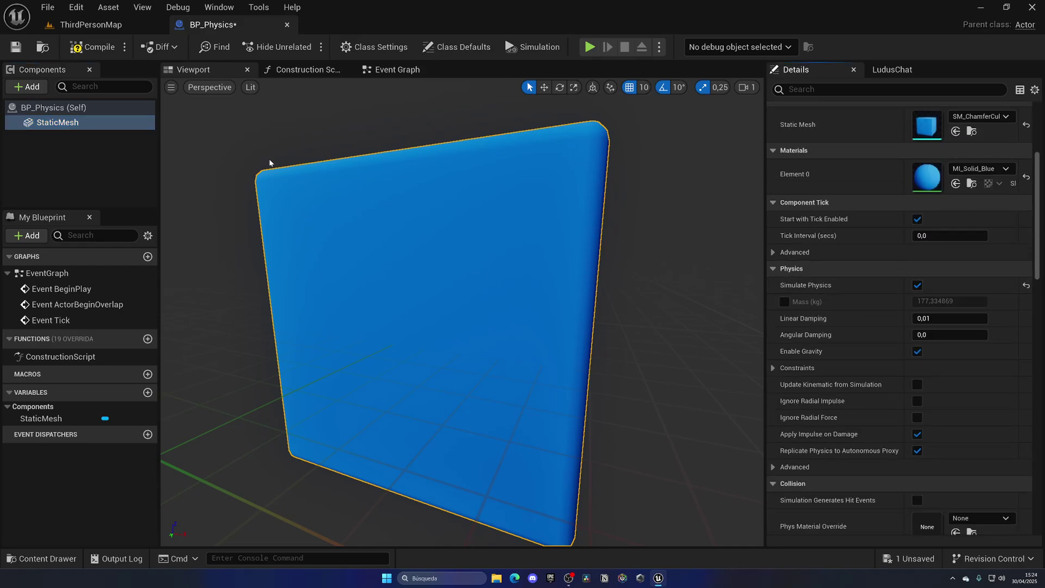
{"action": "left_click", "coordinate": [16, 48]}
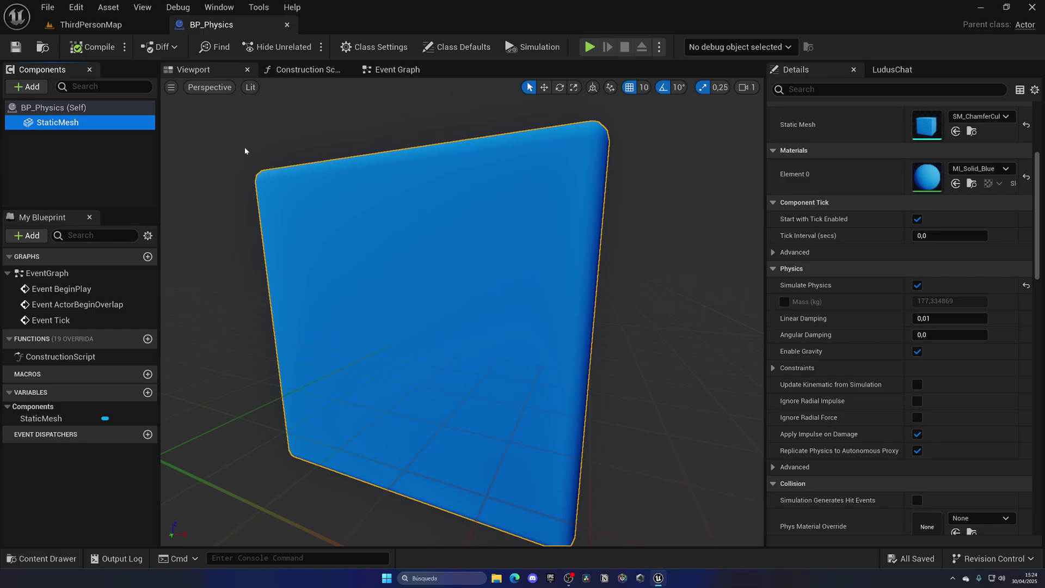
Place a BP_Physics instance on the floor of ThirdPersonMap near X 1560, Y 1110 and raise it to Z 50
{"action": "left_click", "coordinate": [141, 24]}
{"action": "left_click_drag", "start_coordinate": [462, 309], "coordinate": [462, 299]}
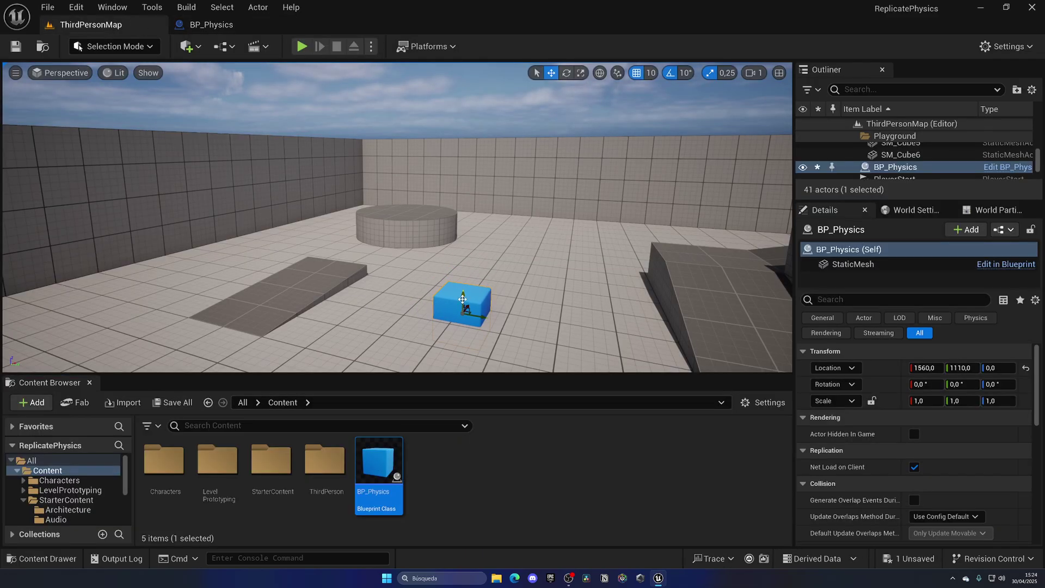
Start a play session with two players and enlarge the separate preview window beside the main viewport's characters
{"action": "left_click", "coordinate": [371, 47]}
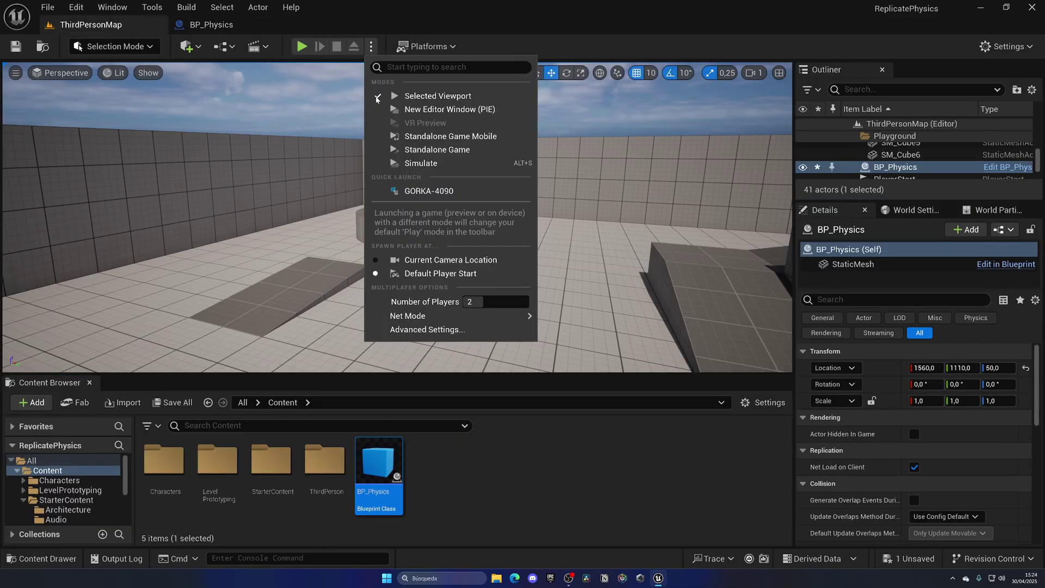
{"action": "mouse_move", "coordinate": [469, 318]}
{"action": "left_click", "coordinate": [298, 49]}
{"action": "left_click", "coordinate": [301, 47]}
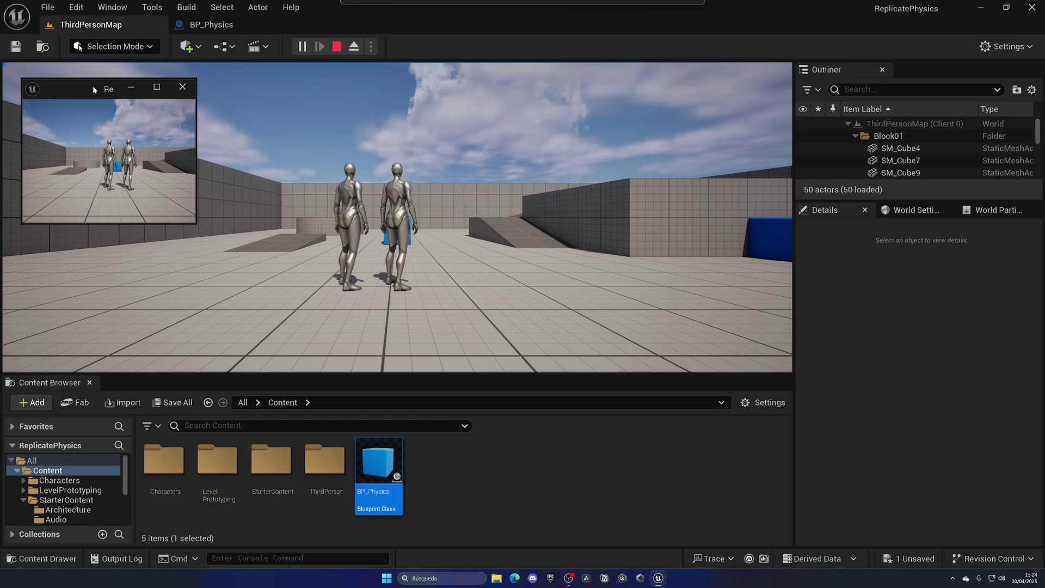
{"action": "left_click_drag", "start_coordinate": [195, 223], "coordinate": [301, 271]}
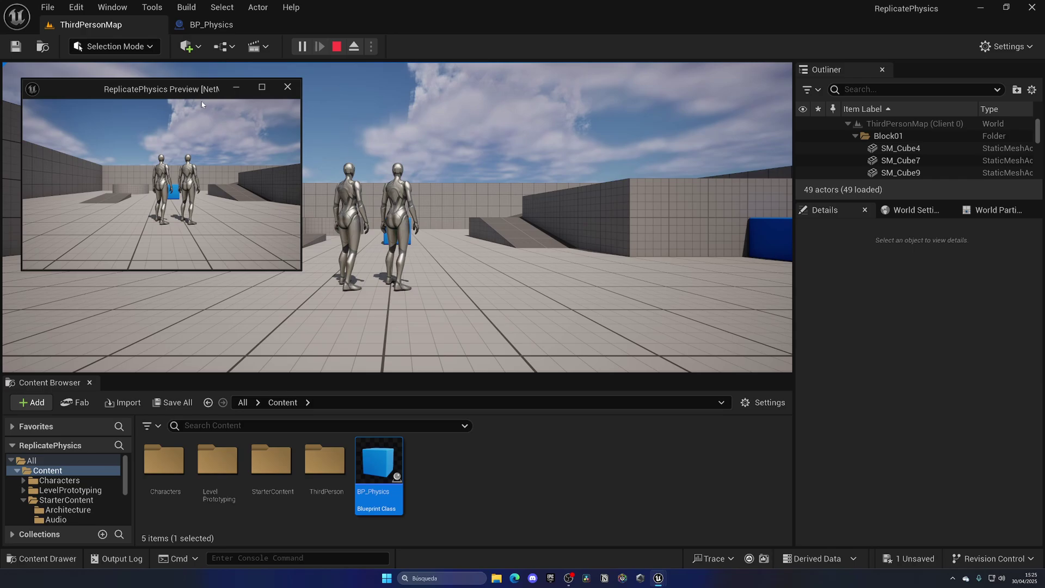
{"action": "left_click_drag", "start_coordinate": [160, 97], "coordinate": [152, 100]}
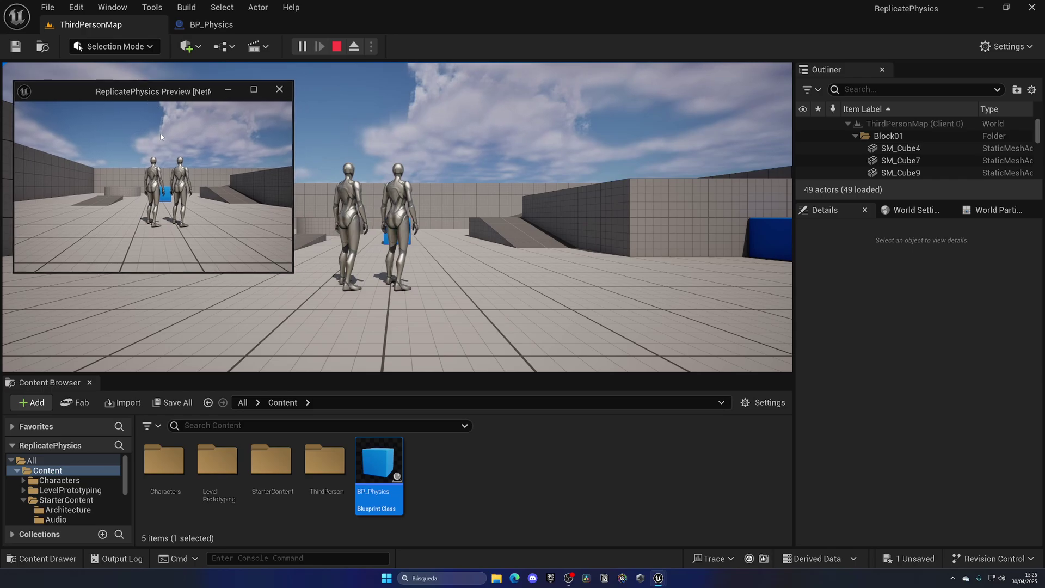
Push the blue cube around the floor with the preview window's character, compare its movement in both views, and end the play session
{"action": "left_click", "coordinate": [191, 196]}
{"action": "key", "text": "w"}
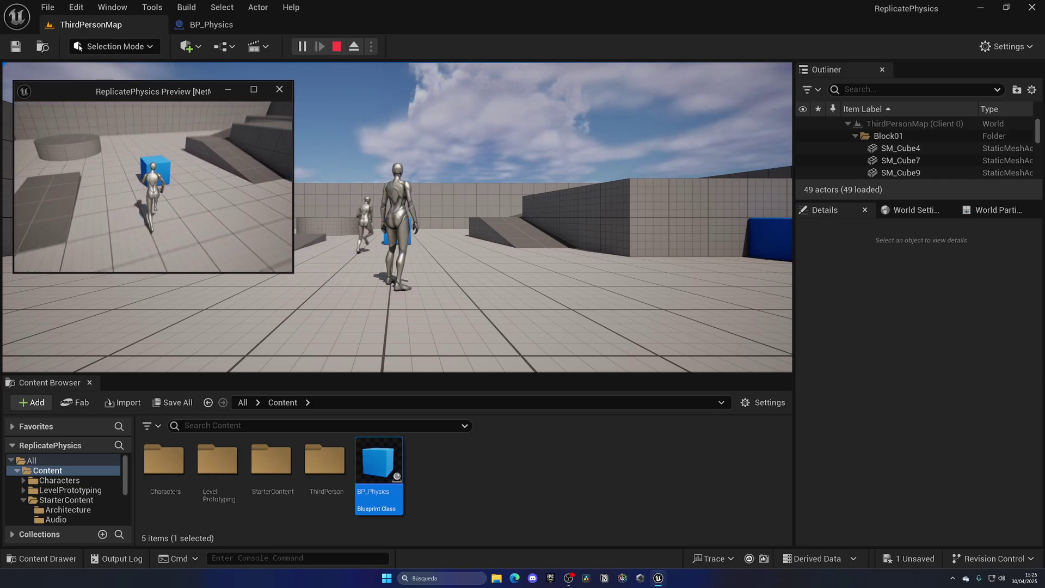
{"action": "key", "text": "a"}
{"action": "key", "text": "w"}
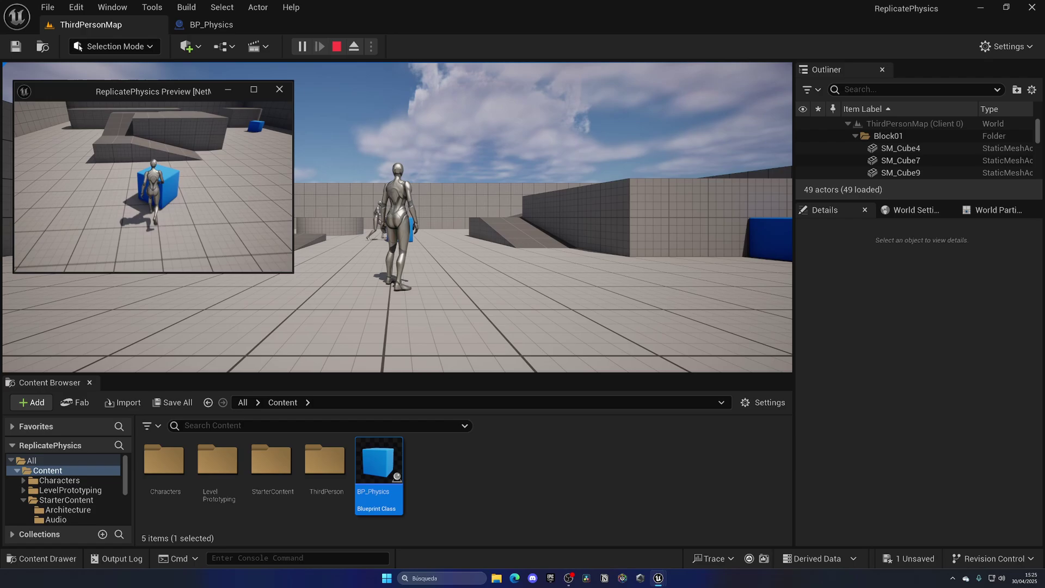
{"action": "key", "text": "w"}
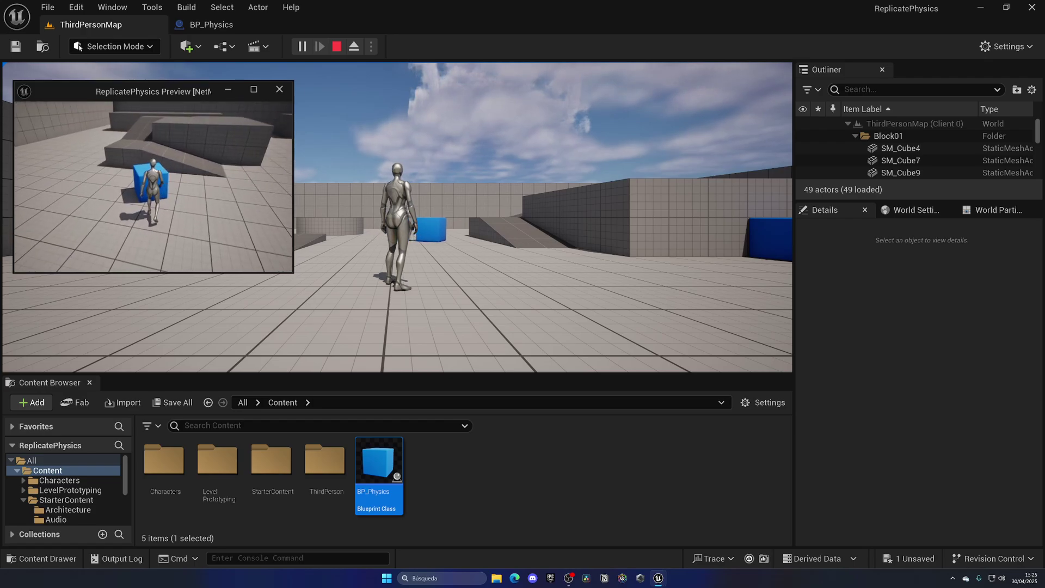
{"action": "key", "text": "a"}
{"action": "key", "text": "space"}
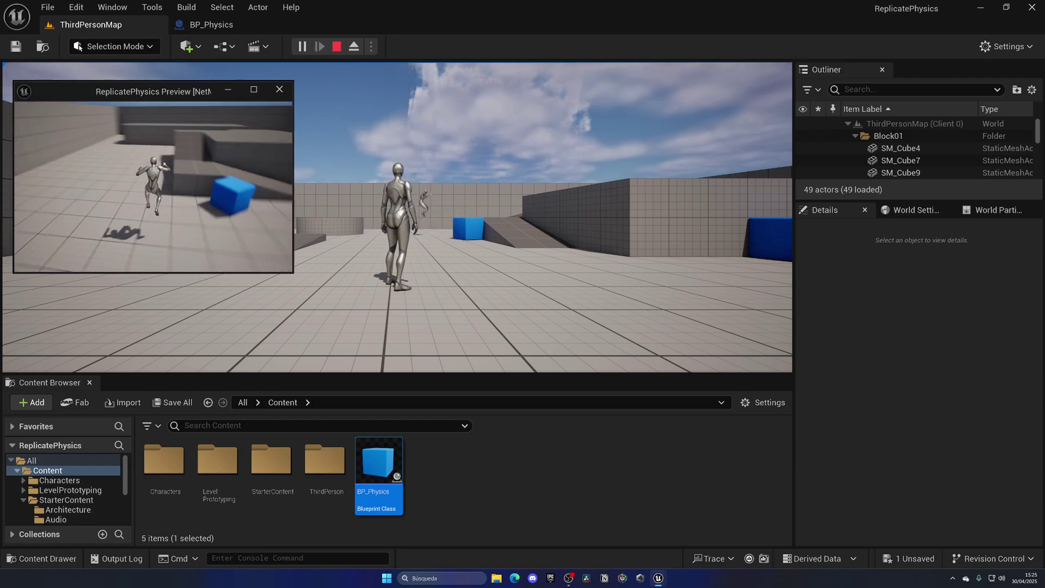
{"action": "key", "text": "w"}
{"action": "key", "text": "w"}
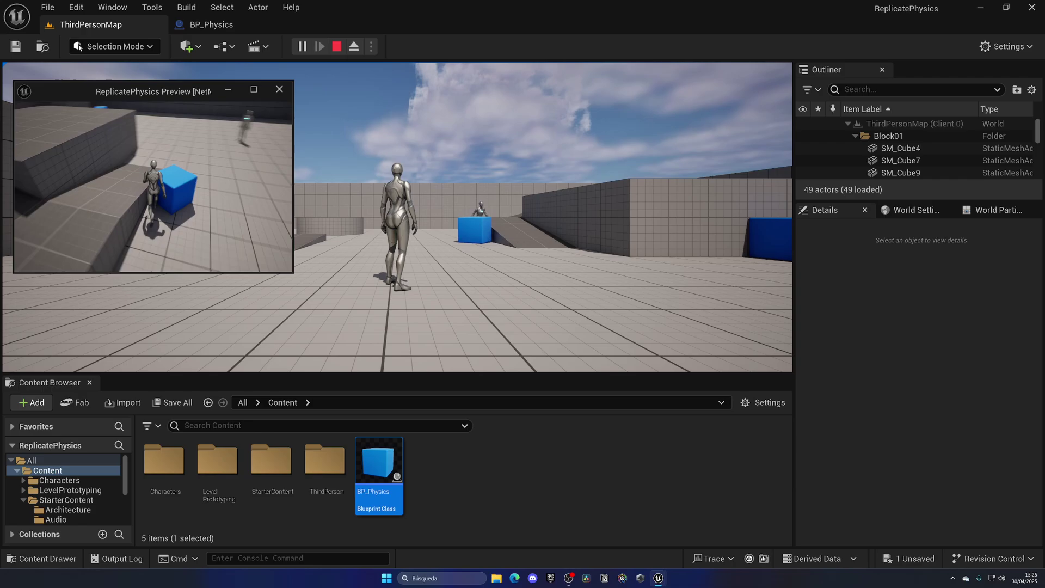
{"action": "key", "text": "w"}
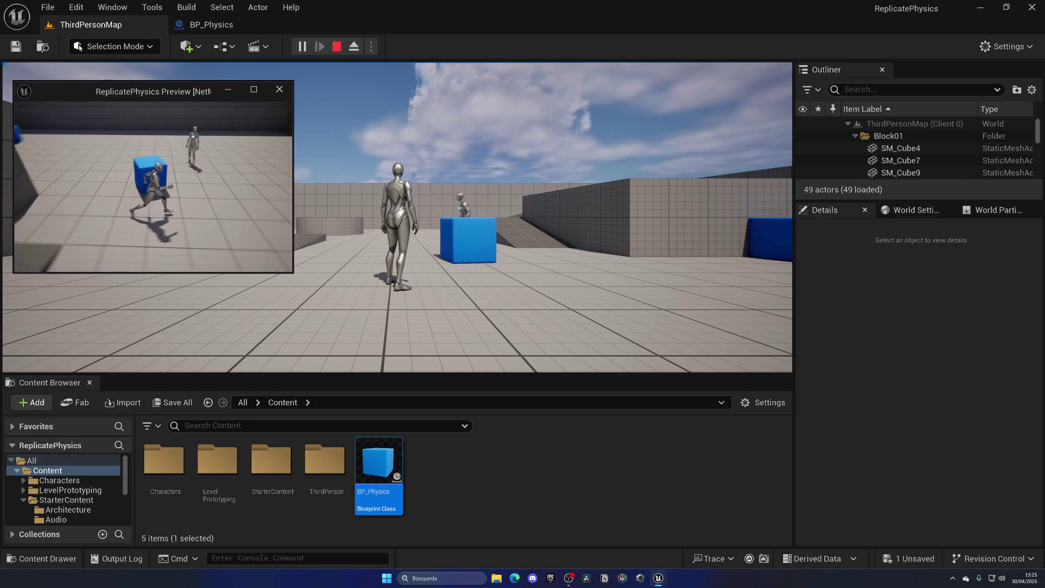
{"action": "key", "text": "d"}
{"action": "key", "text": "w"}
{"action": "key", "text": "space"}
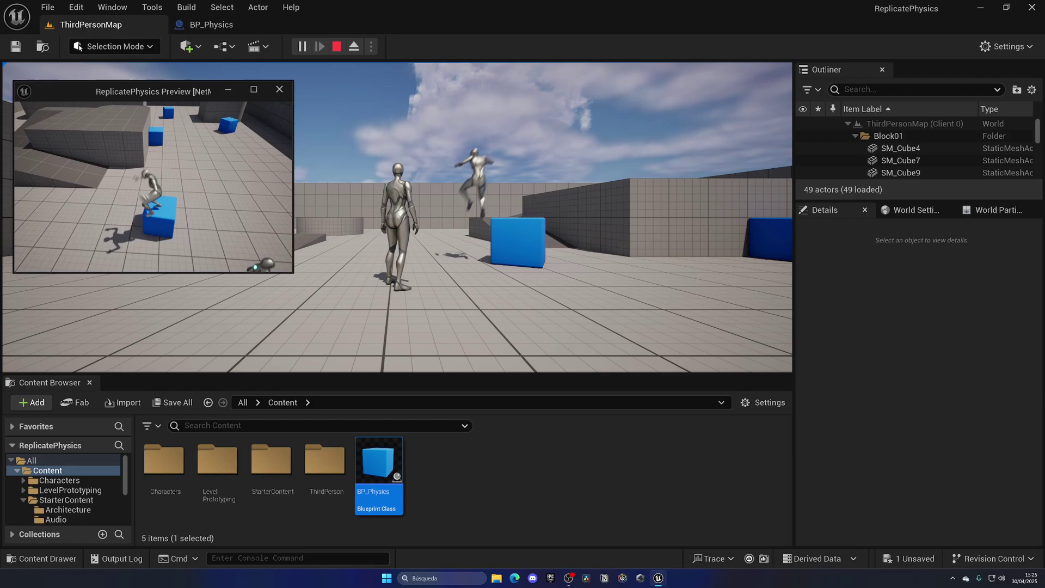
{"action": "key", "text": "w"}
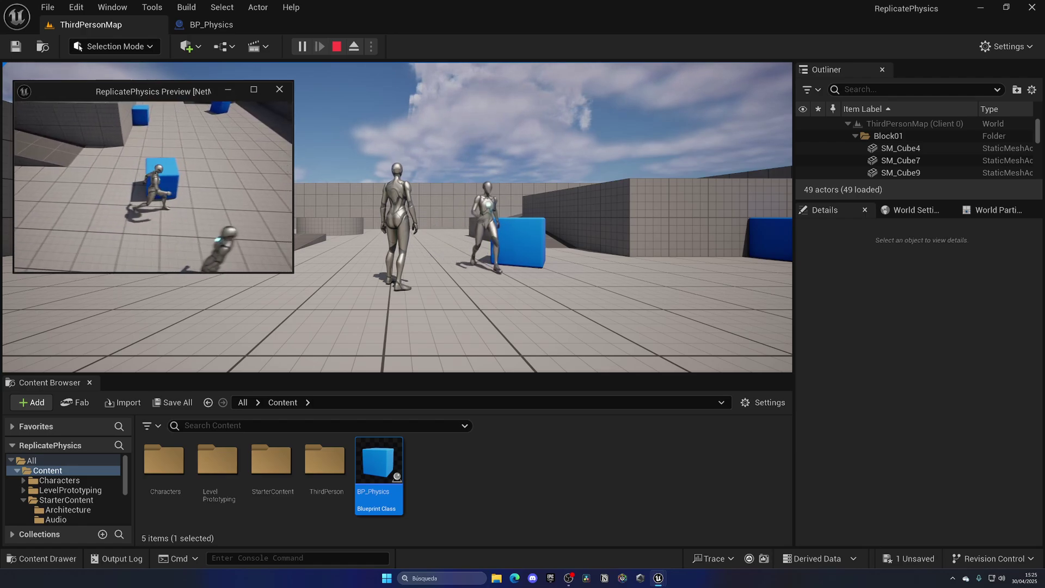
{"action": "key", "text": "w"}
{"action": "key", "text": "w"}
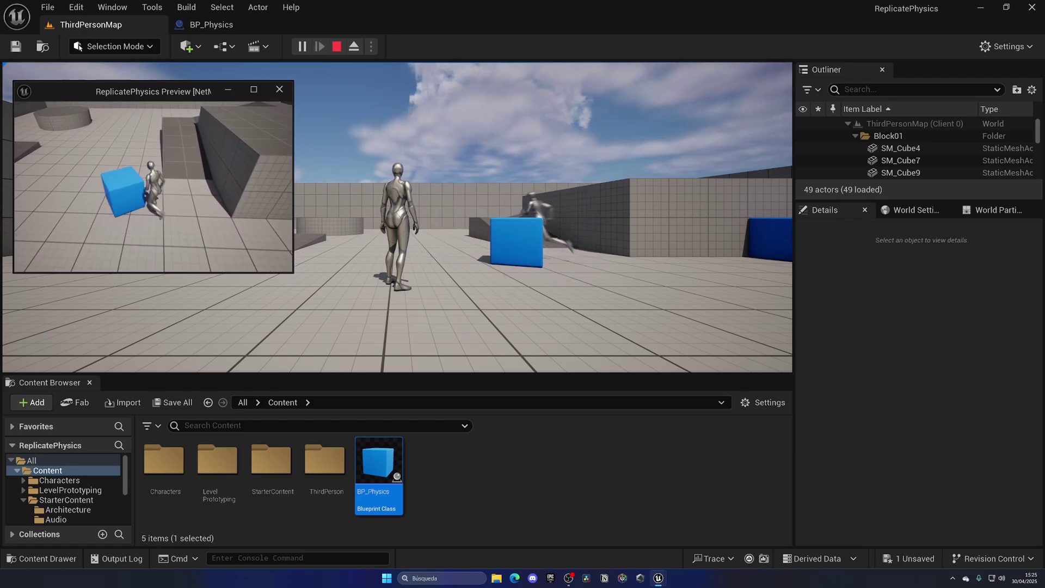
{"action": "key", "text": "space"}
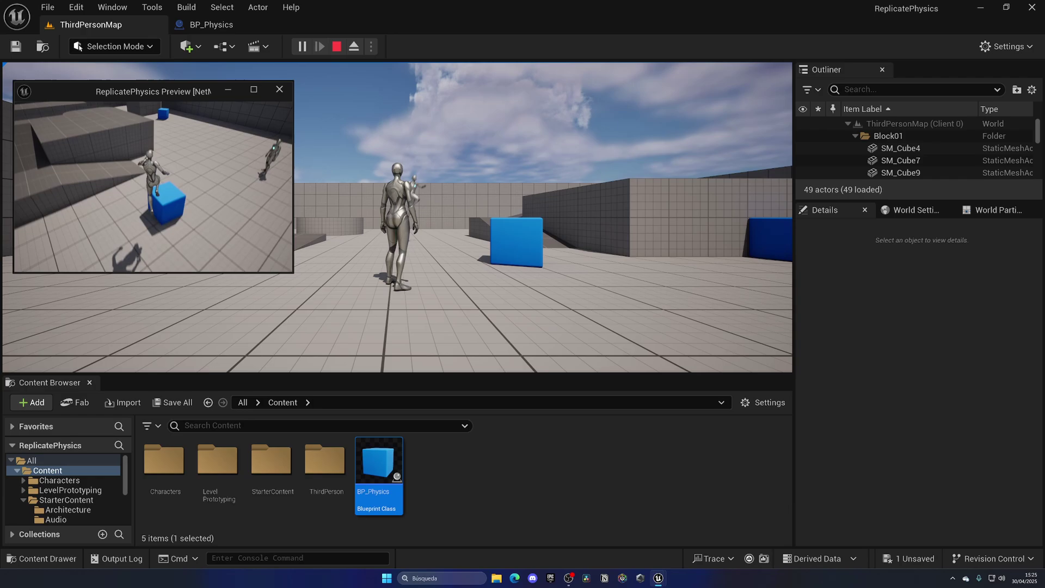
{"action": "key", "text": "w"}
{"action": "key", "text": "w"}
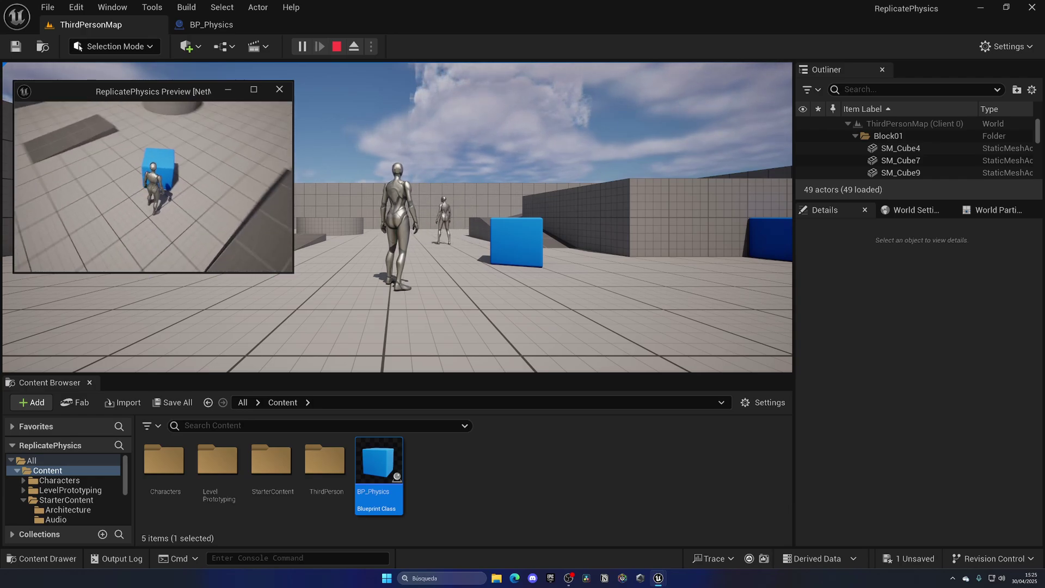
{"action": "key", "text": "w"}
{"action": "key", "text": "w"}
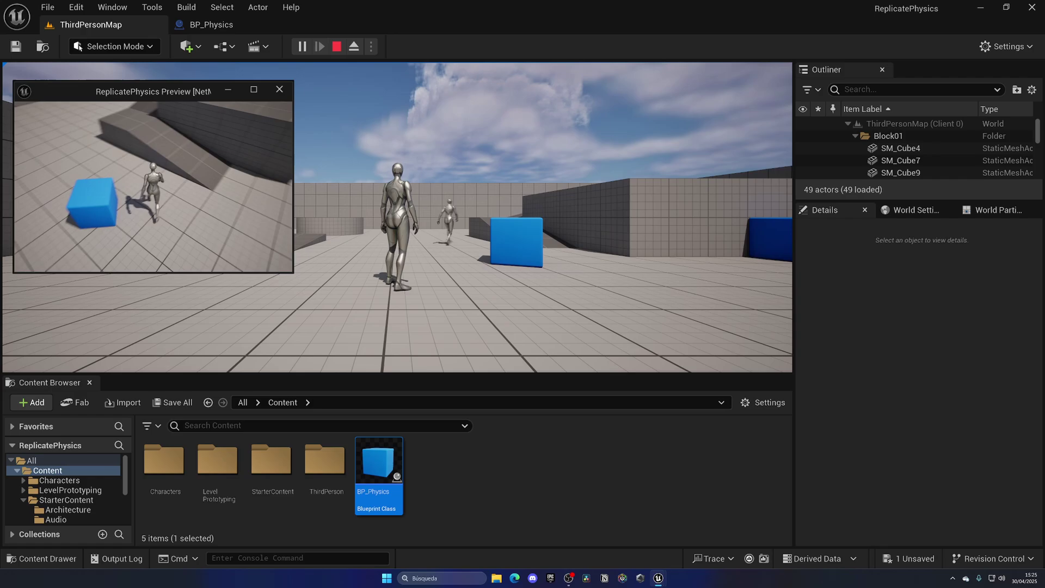
{"action": "key", "text": "w"}
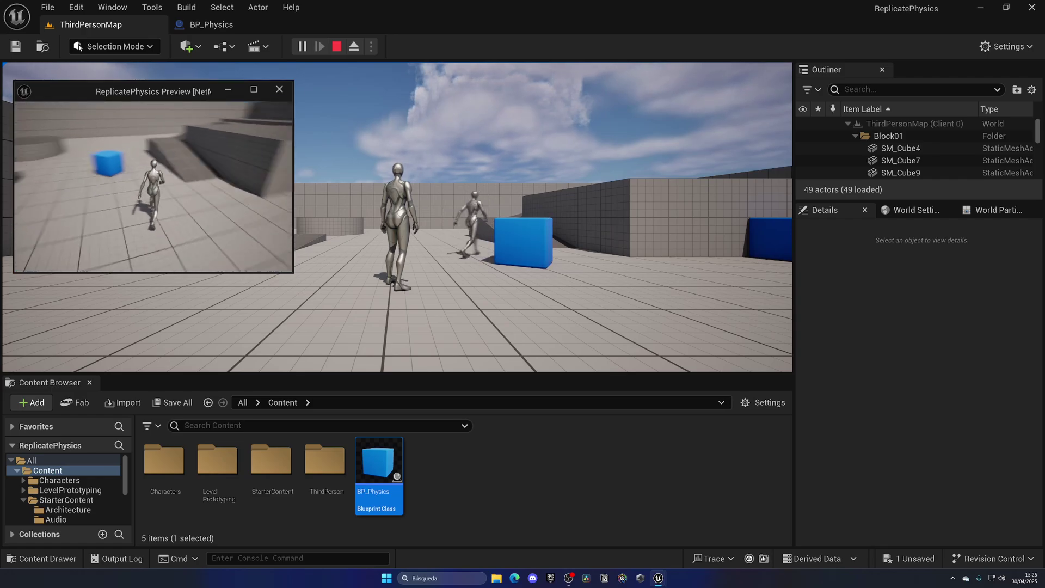
{"action": "key", "text": "Escape"}
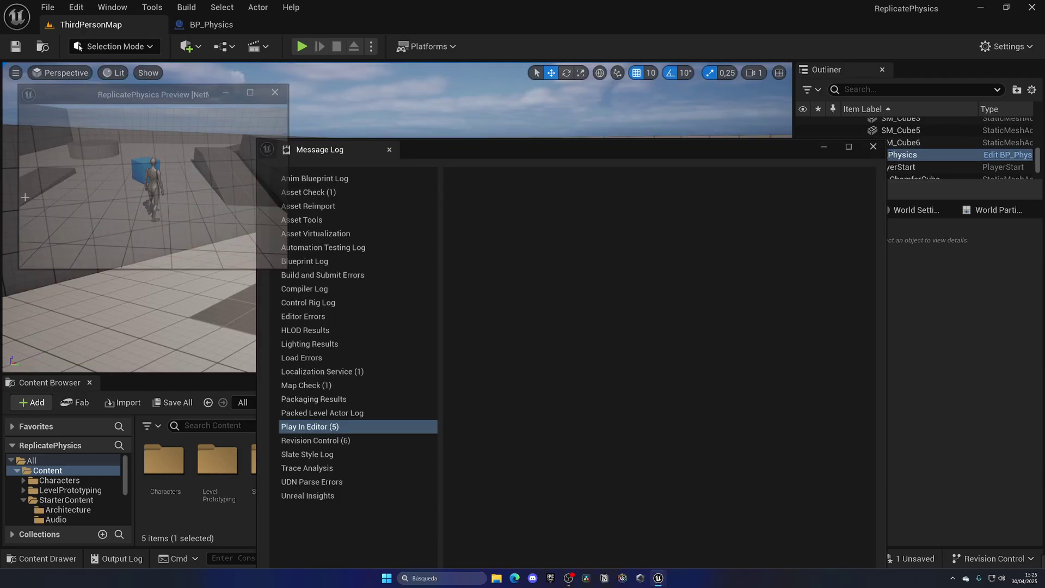
{"action": "middle_click", "coordinate": [344, 136]}
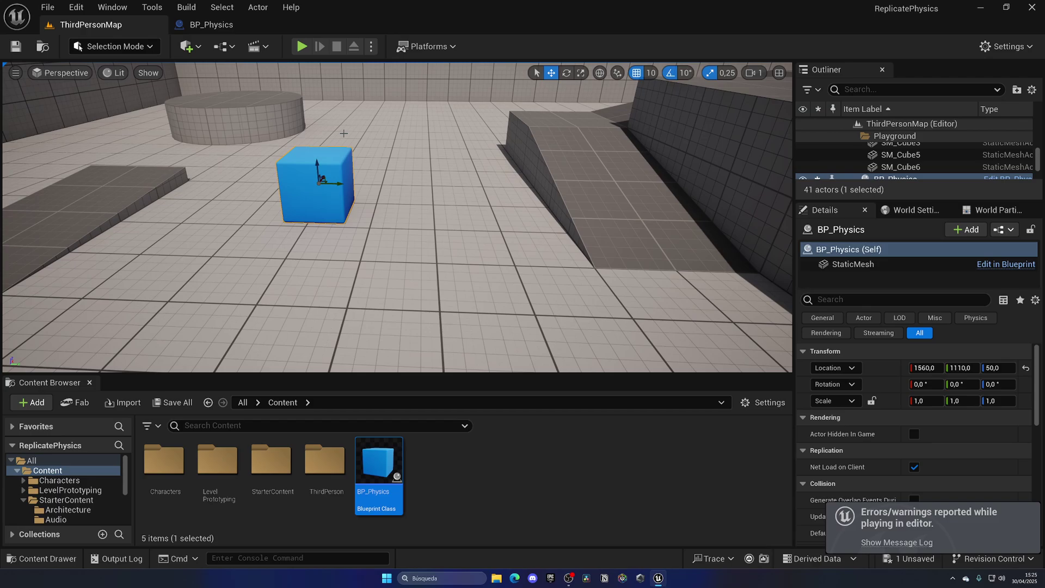
Enable Replicates and Replicate Movement in the class defaults of BP_Physics and save the Blueprint
{"action": "left_click", "coordinate": [232, 25]}
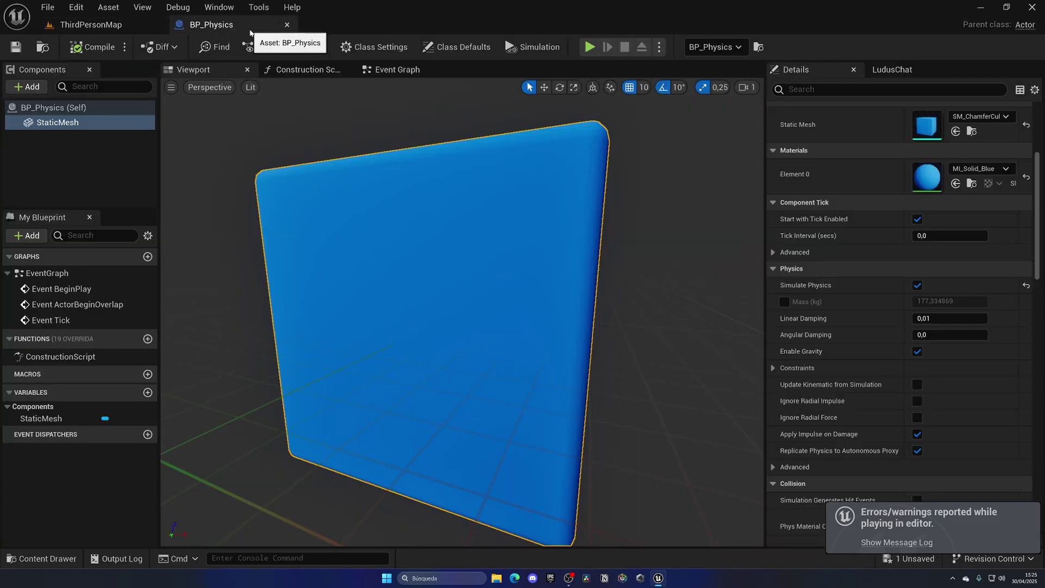
{"action": "left_click", "coordinate": [445, 47]}
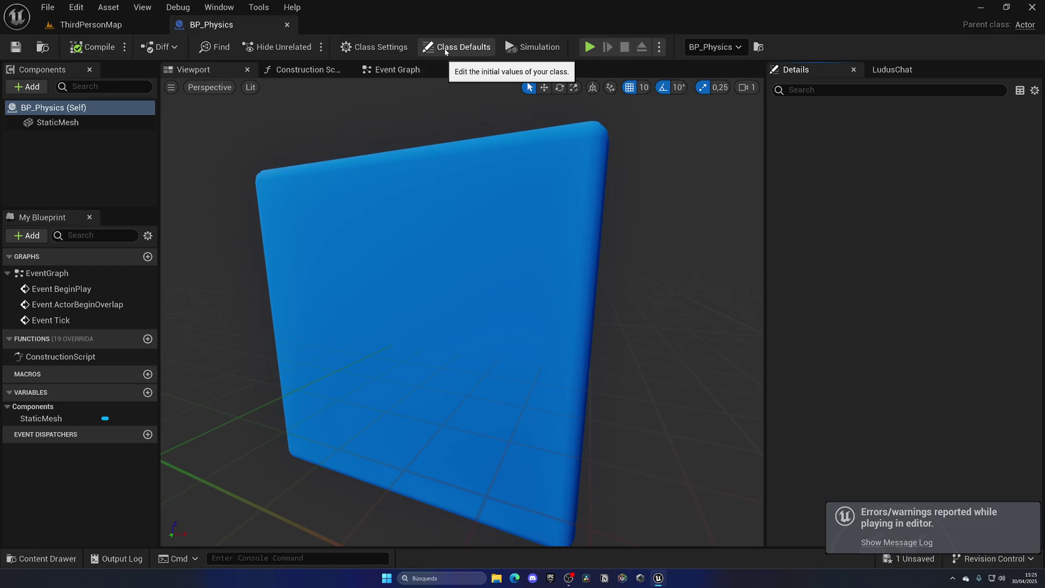
{"action": "left_click", "coordinate": [845, 89]}
{"action": "type", "text": "replic"}
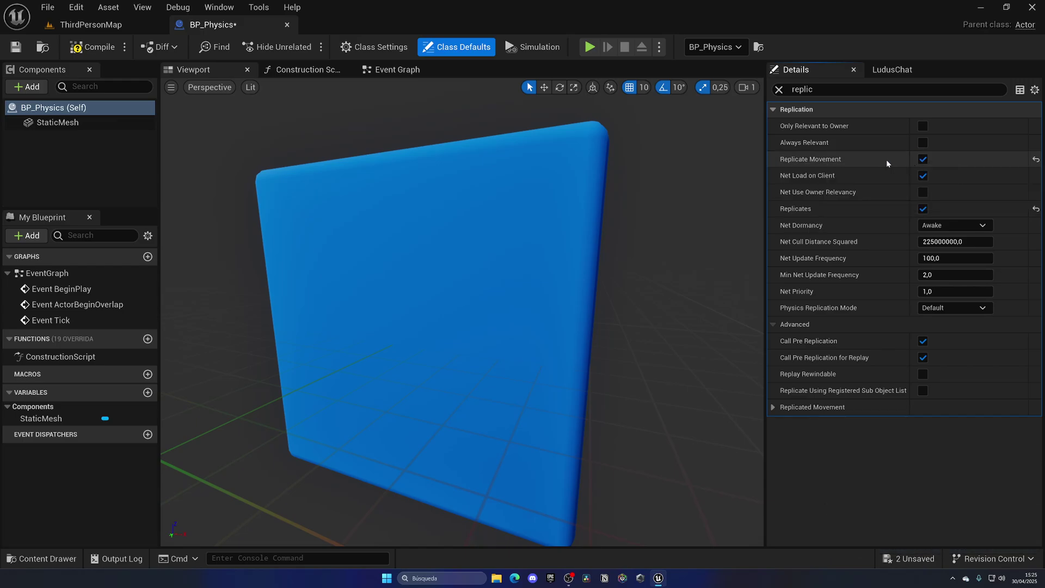
{"action": "left_click", "coordinate": [21, 47]}
Start a new play session from ThirdPersonMap and enlarge the separate preview window
{"action": "left_click", "coordinate": [144, 26]}
{"action": "left_click", "coordinate": [302, 47]}
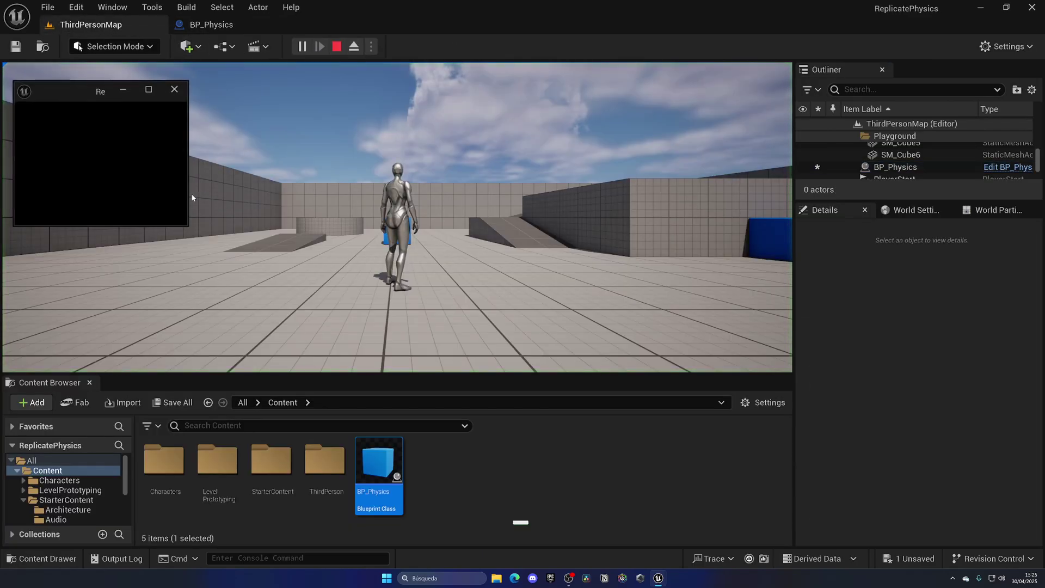
{"action": "left_click_drag", "start_coordinate": [187, 227], "coordinate": [301, 270]}
Push the replicated cube past the ramp and toward the other blue cubes with the preview window's character, comparing its movement in both views
{"action": "key", "text": "w"}
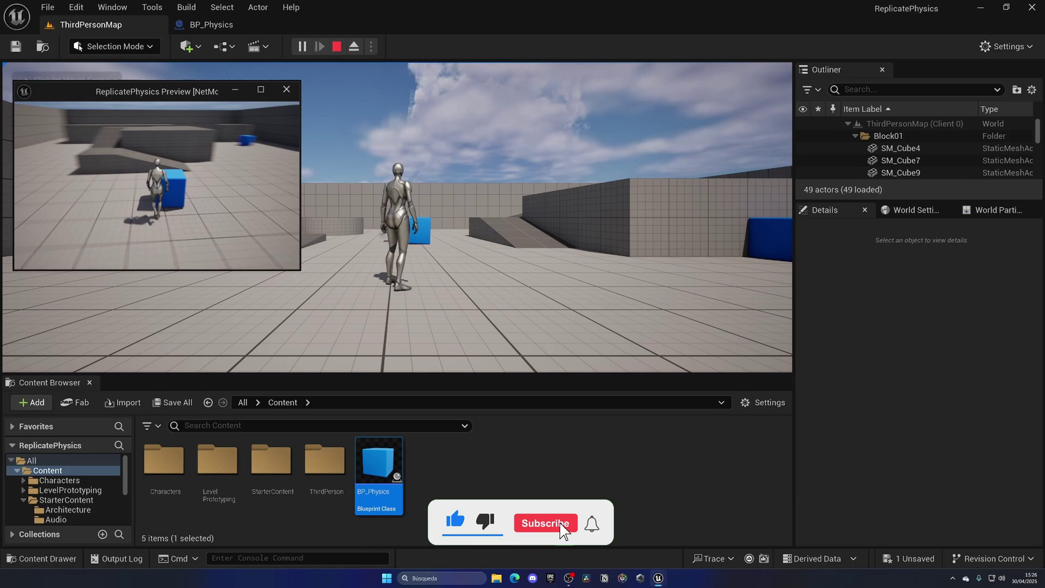
{"action": "key", "text": "space"}
{"action": "key", "text": "w"}
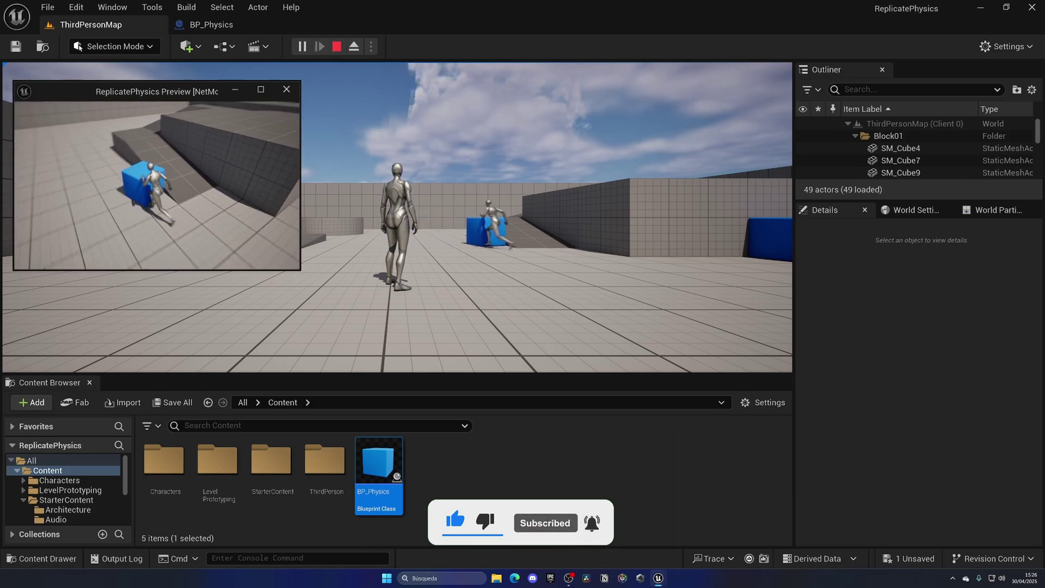
{"action": "key", "text": "space"}
{"action": "key", "text": "w"}
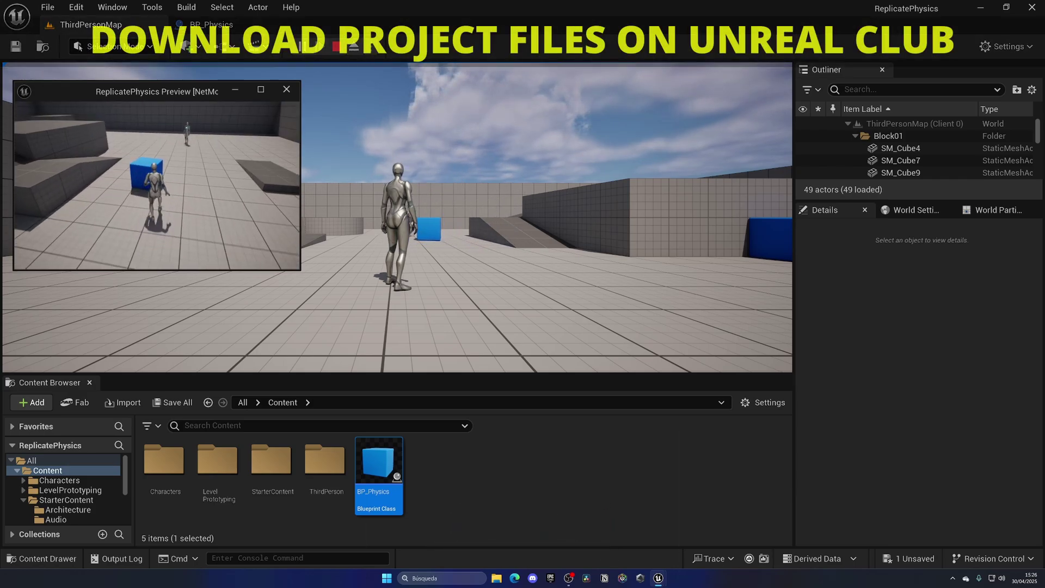
{"action": "key", "text": "space"}
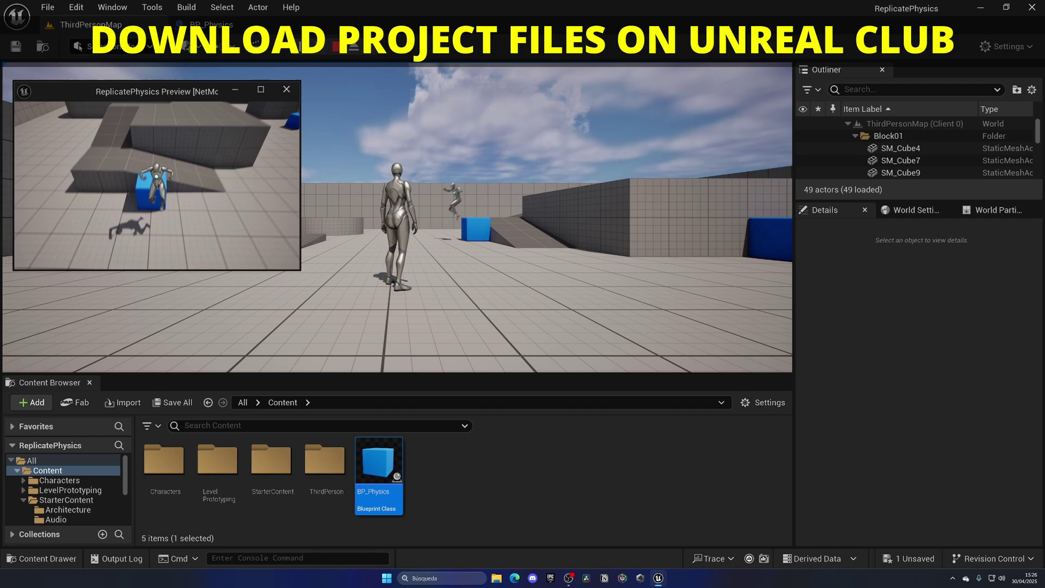
{"action": "key", "text": "w"}
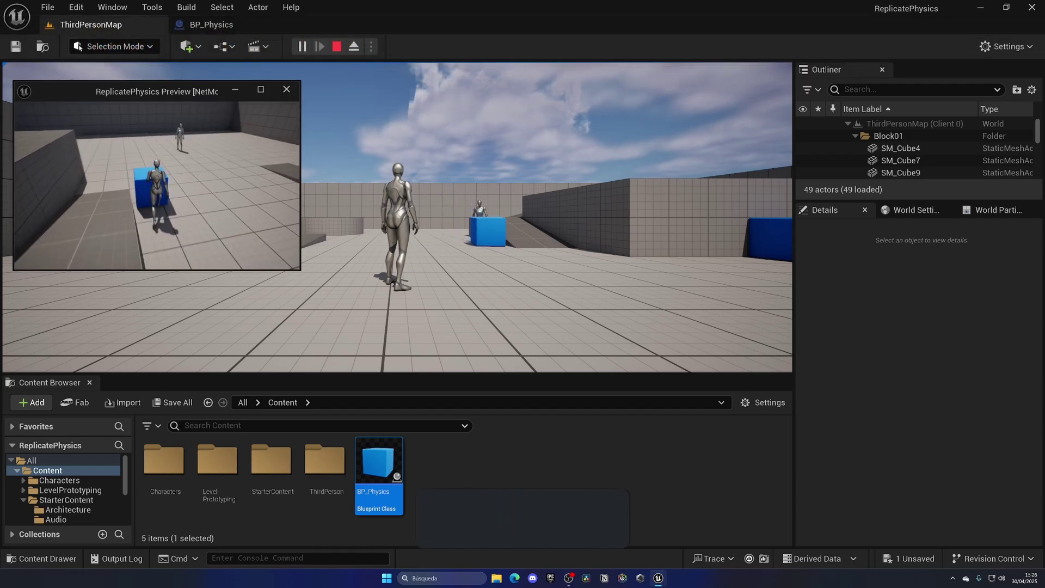
{"action": "key", "text": "space"}
{"action": "key", "text": "w"}
{"action": "key", "text": "w"}
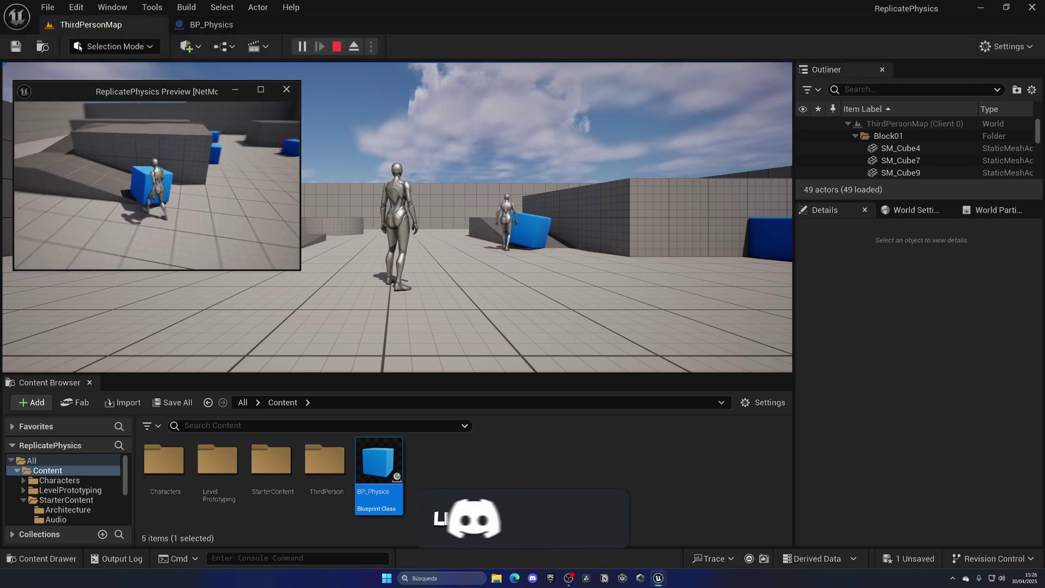
{"action": "key", "text": "w"}
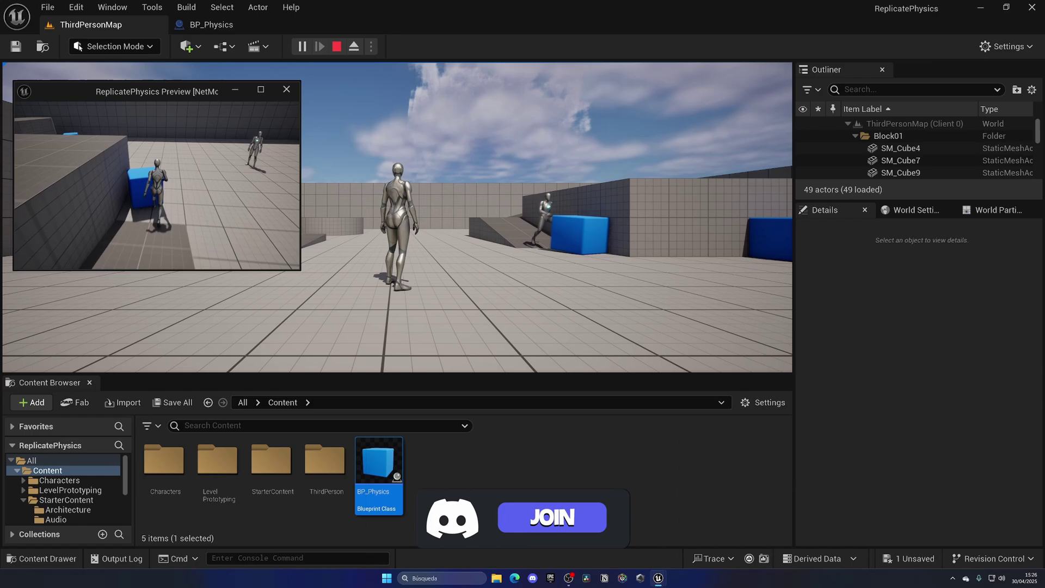
{"action": "key", "text": "w"}
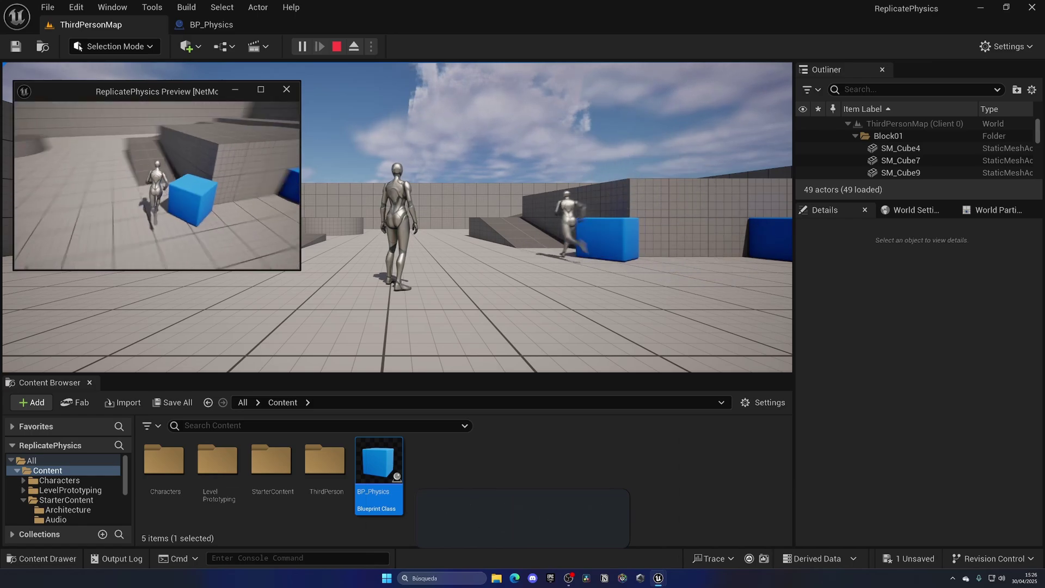
{"action": "key", "text": "w"}
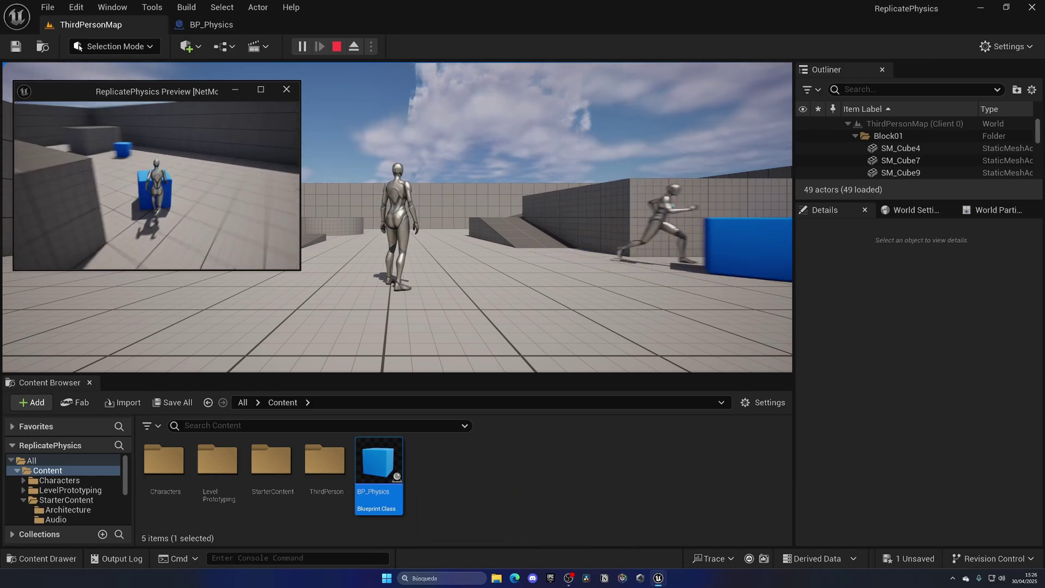
{"action": "key", "text": "w"}
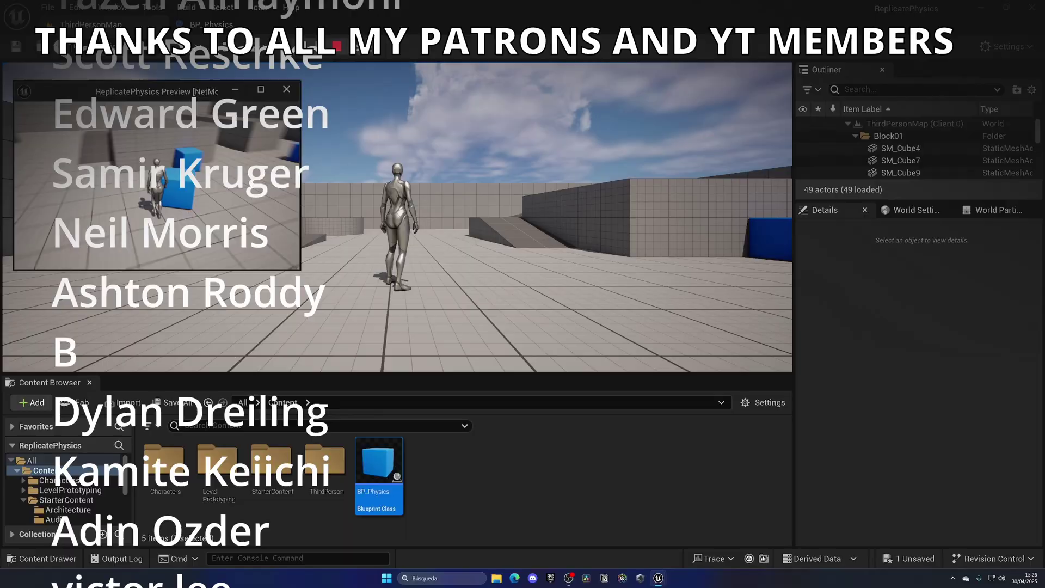
{"action": "key", "text": "w"}
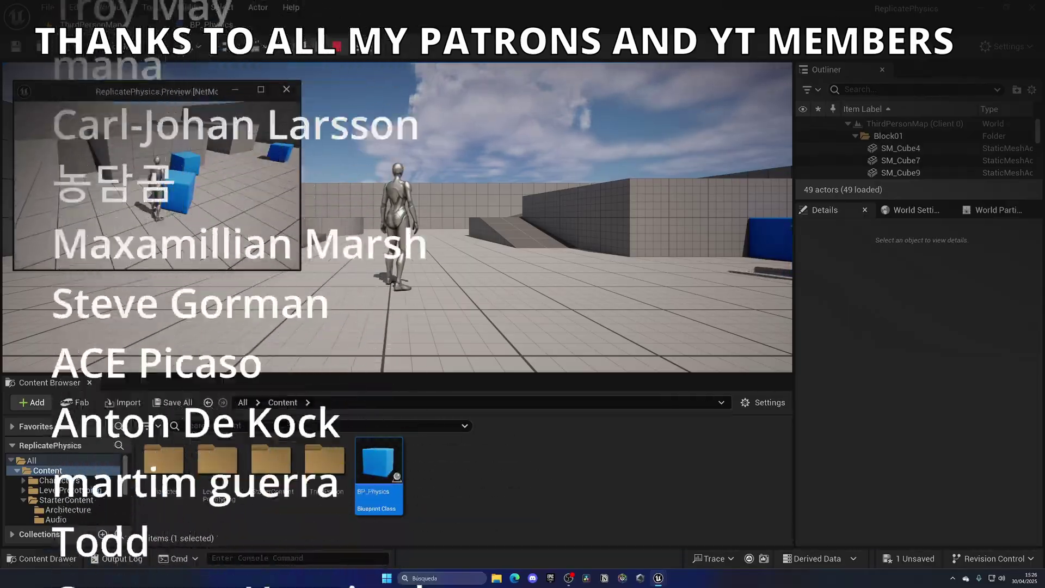
{"action": "key", "text": "w"}
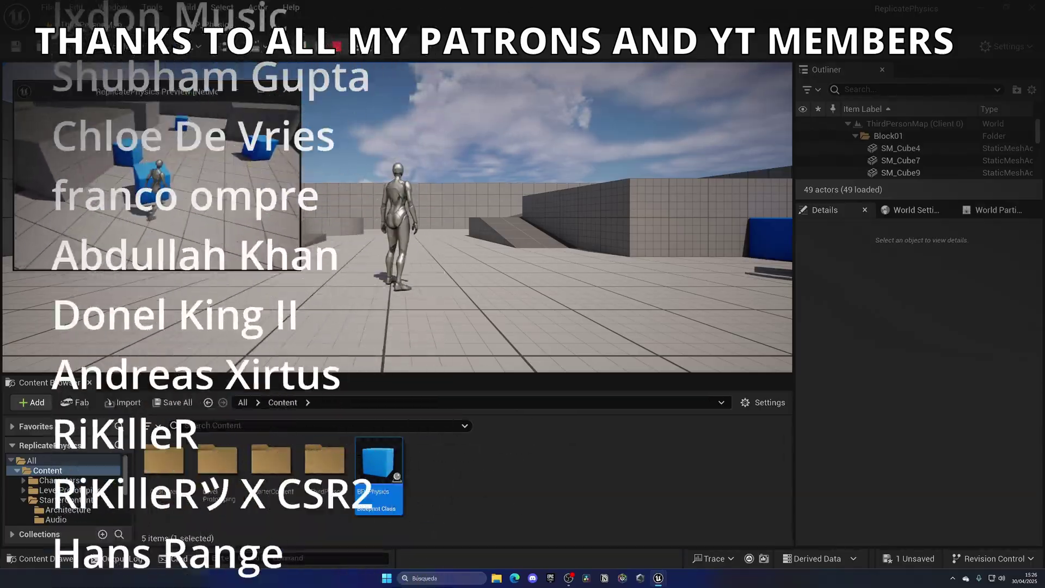
{"action": "key", "text": "w"}
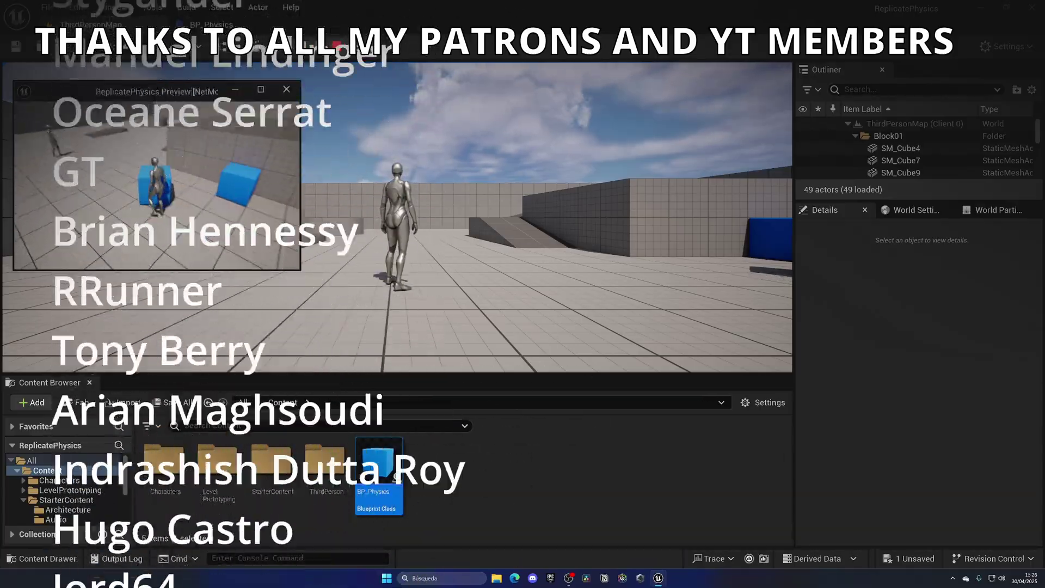
{"action": "key", "text": "w"}
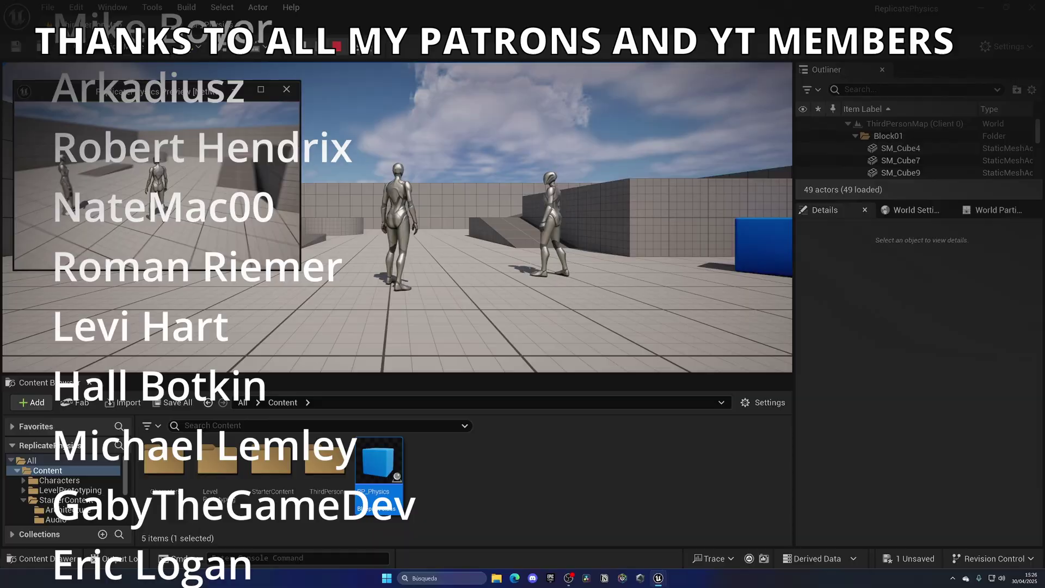
{"action": "key", "text": "w"}
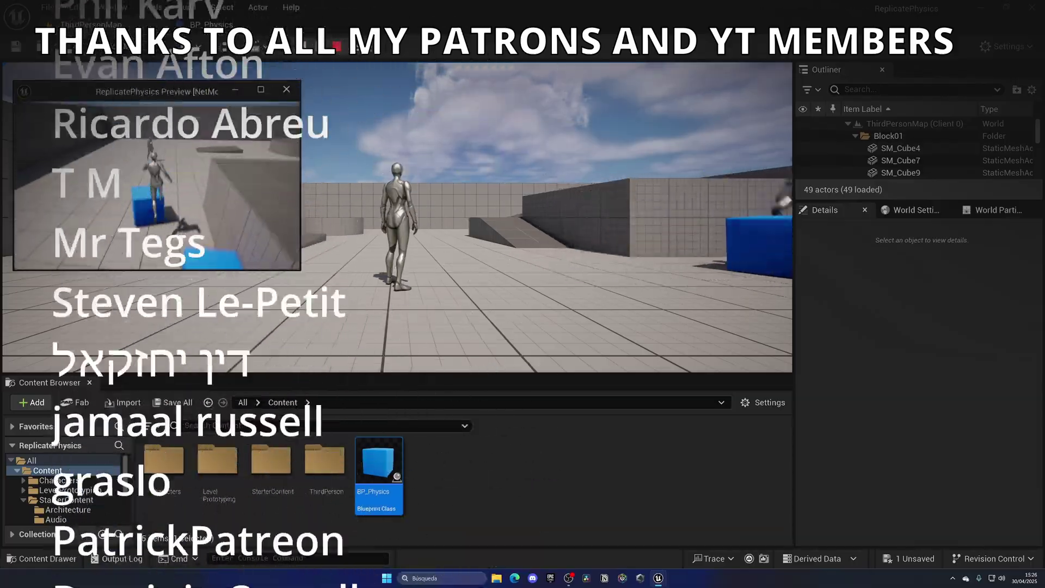